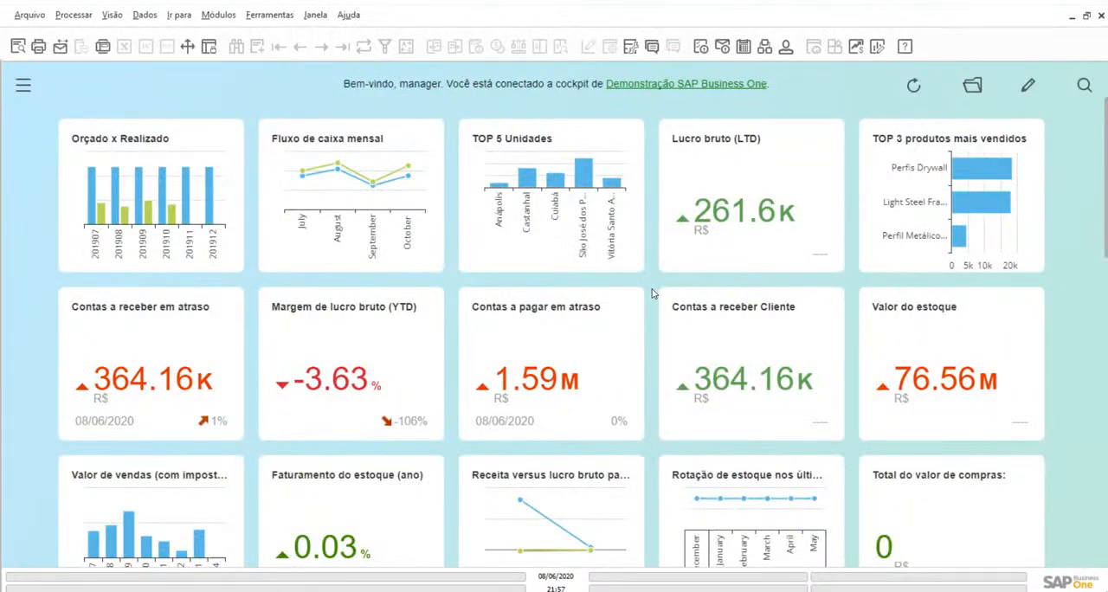
Show the module list and expand the Integração Bancária module
{"action": "left_click", "coordinate": [23, 85]}
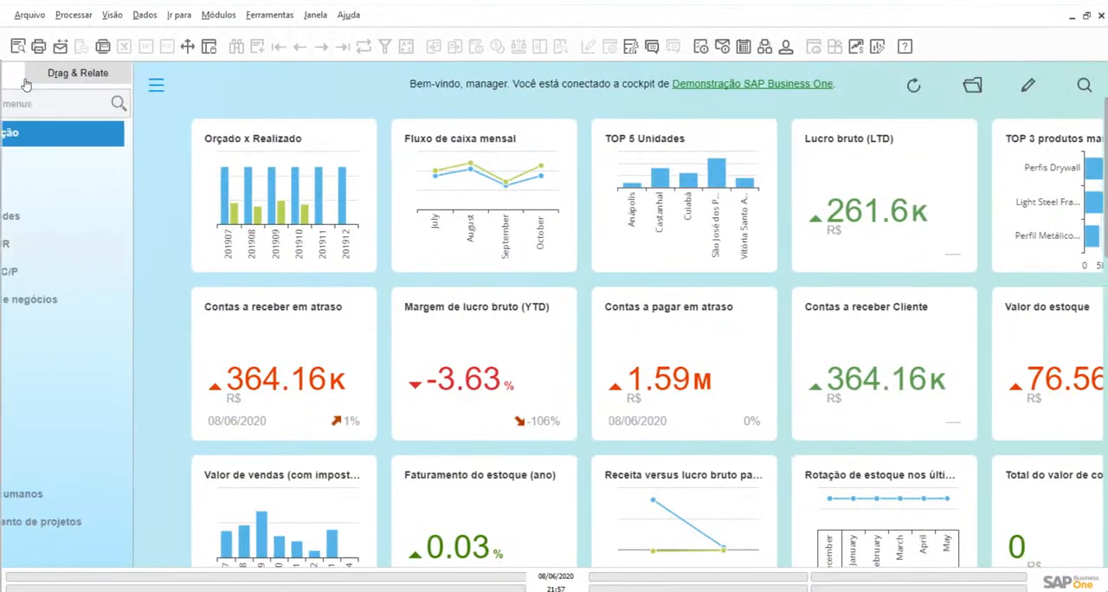
{"action": "scroll", "coordinate": [97, 345], "scroll_direction": "down", "scroll_amount": 2}
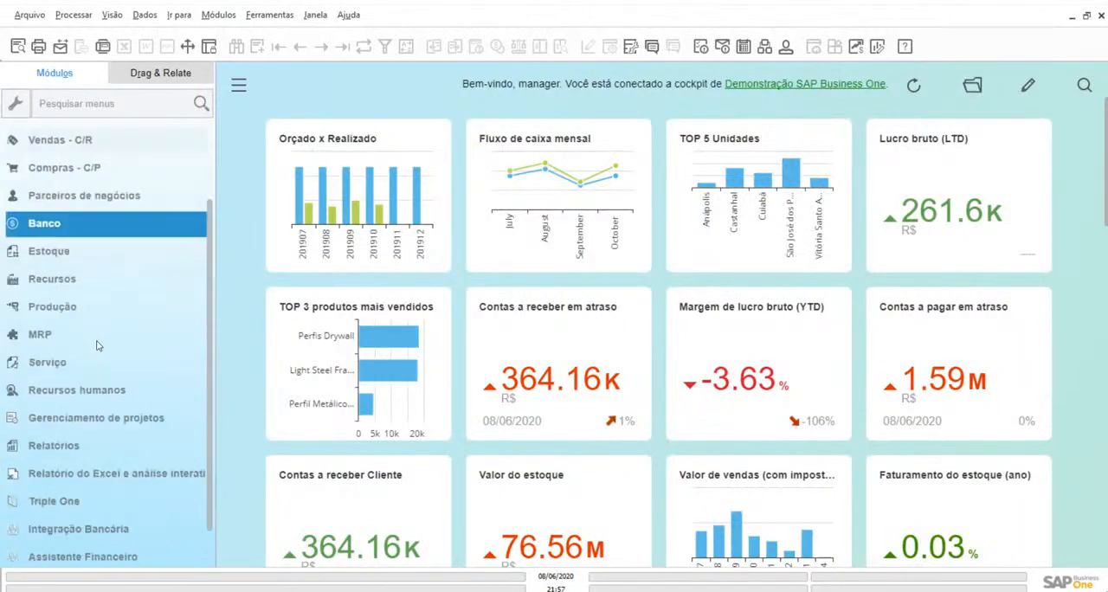
{"action": "scroll", "coordinate": [97, 345], "scroll_direction": "down", "scroll_amount": 1}
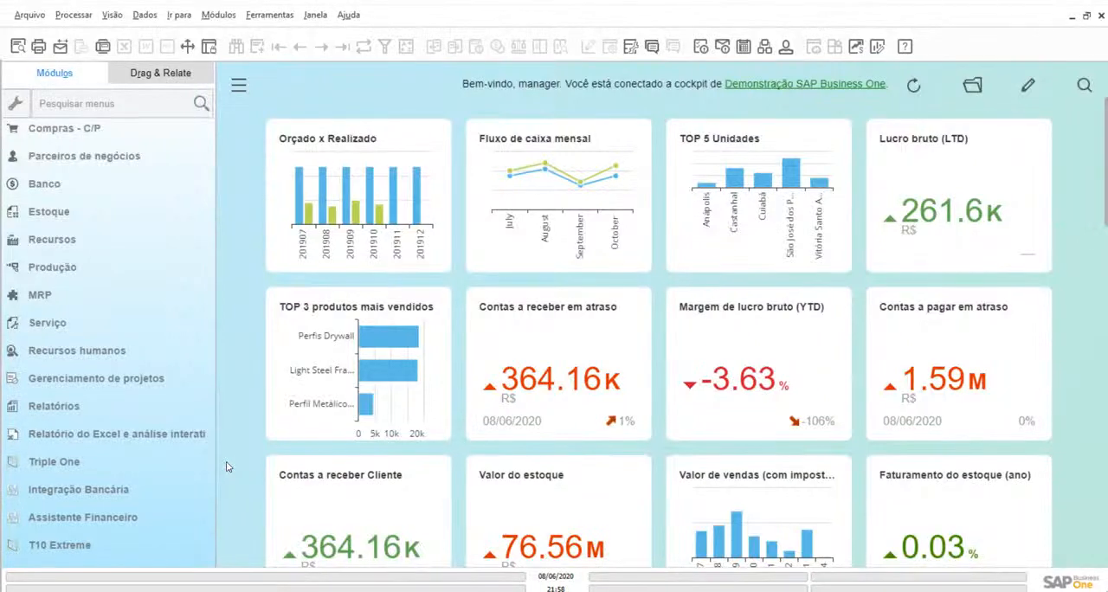
{"action": "left_click", "coordinate": [75, 489]}
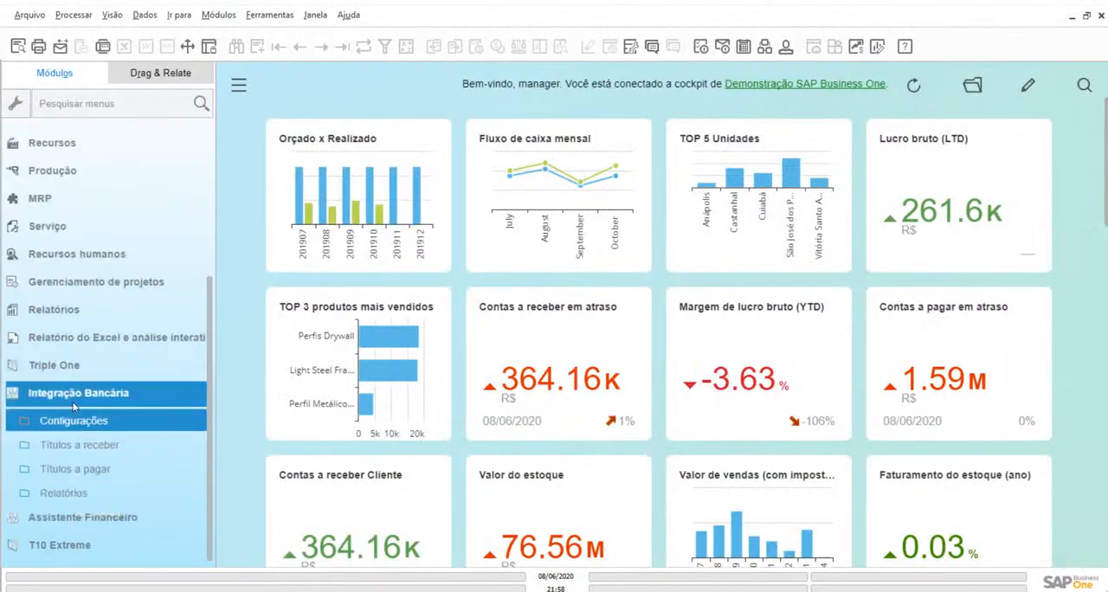
Open the Seleção de títulos form from the Títulos a pagar section of Integração Bancária
{"action": "left_click", "coordinate": [80, 419]}
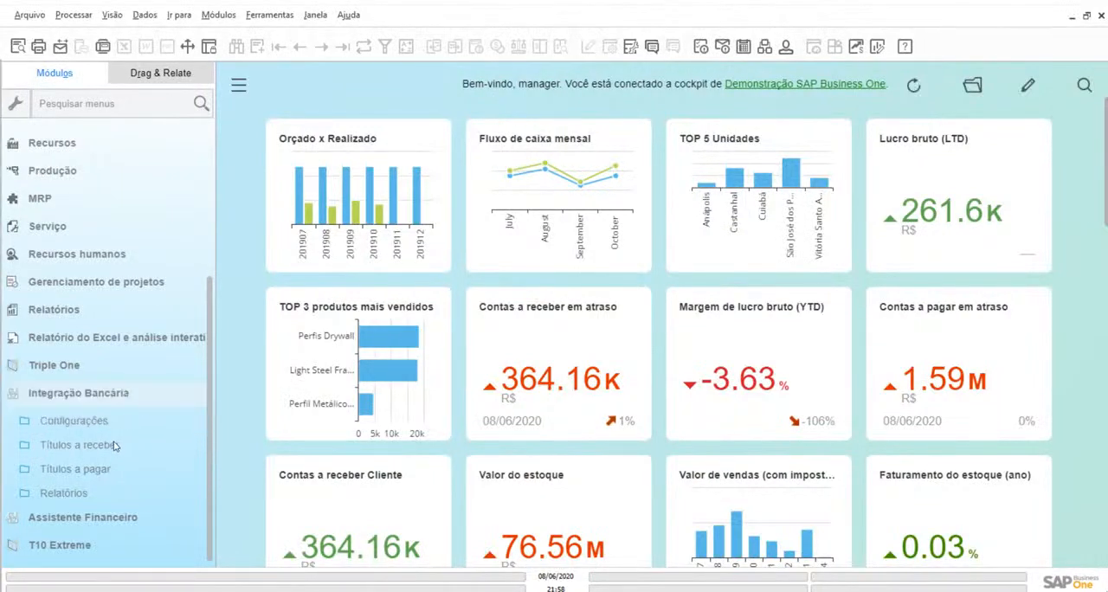
{"action": "left_click", "coordinate": [109, 446]}
{"action": "left_click", "coordinate": [102, 470]}
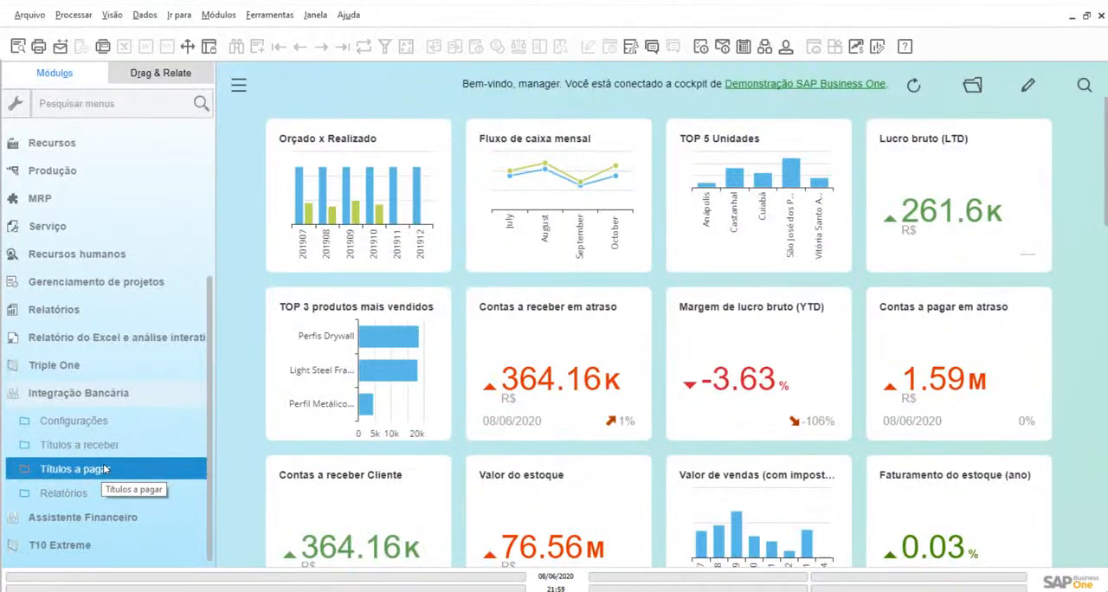
{"action": "left_click", "coordinate": [62, 469]}
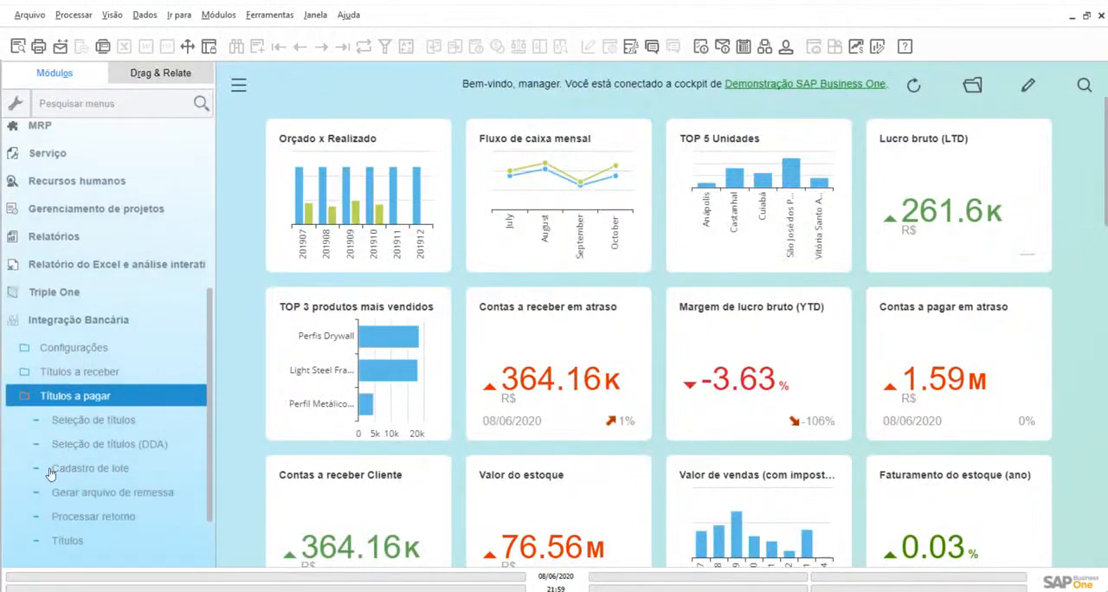
{"action": "scroll", "coordinate": [50, 473], "scroll_direction": "down", "scroll_amount": 3}
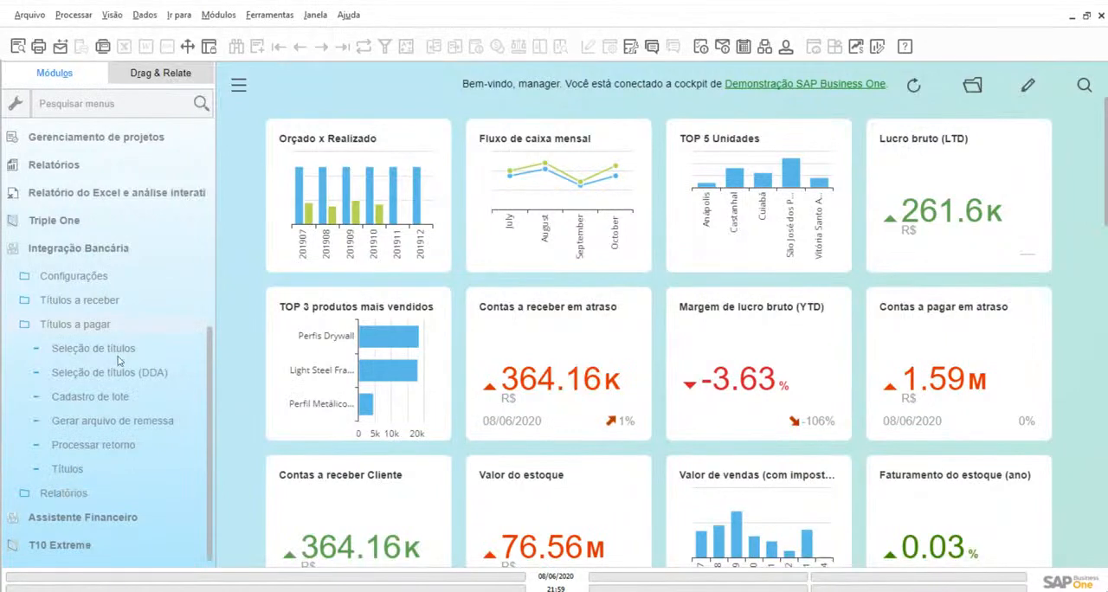
{"action": "left_click", "coordinate": [119, 357]}
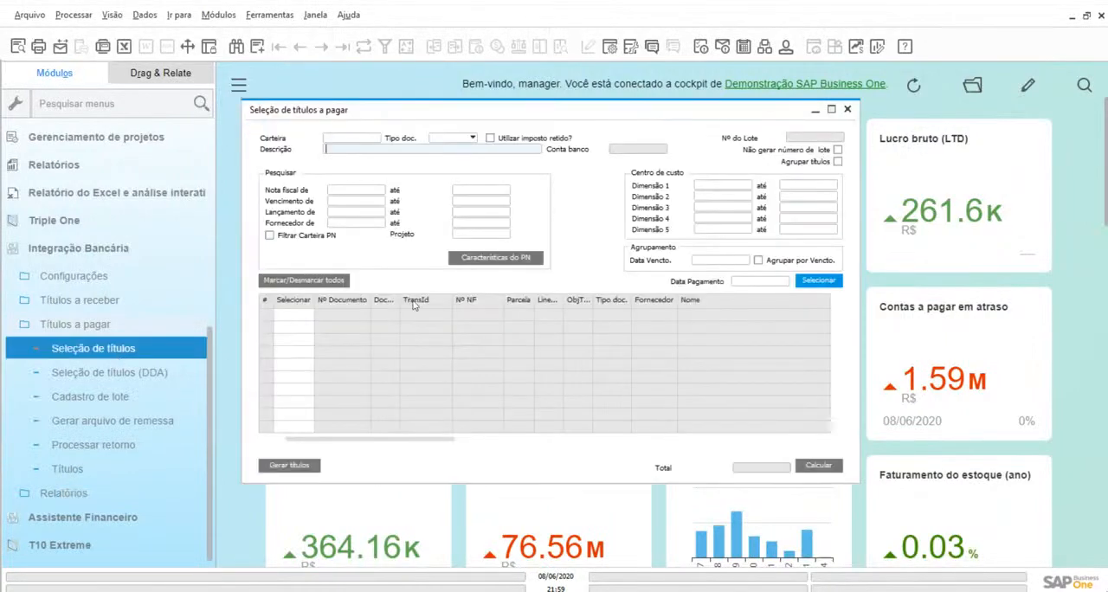
Choose the Itaú_Pagamento portfolio as the Carteira for the payable title selection
{"action": "left_click", "coordinate": [365, 141]}
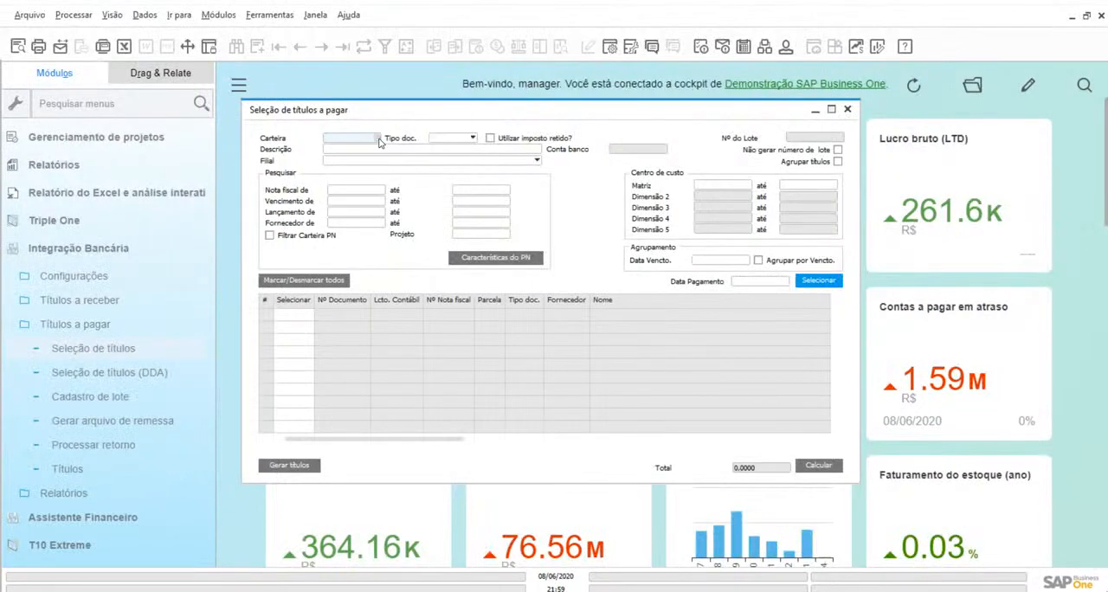
{"action": "left_click", "coordinate": [379, 141]}
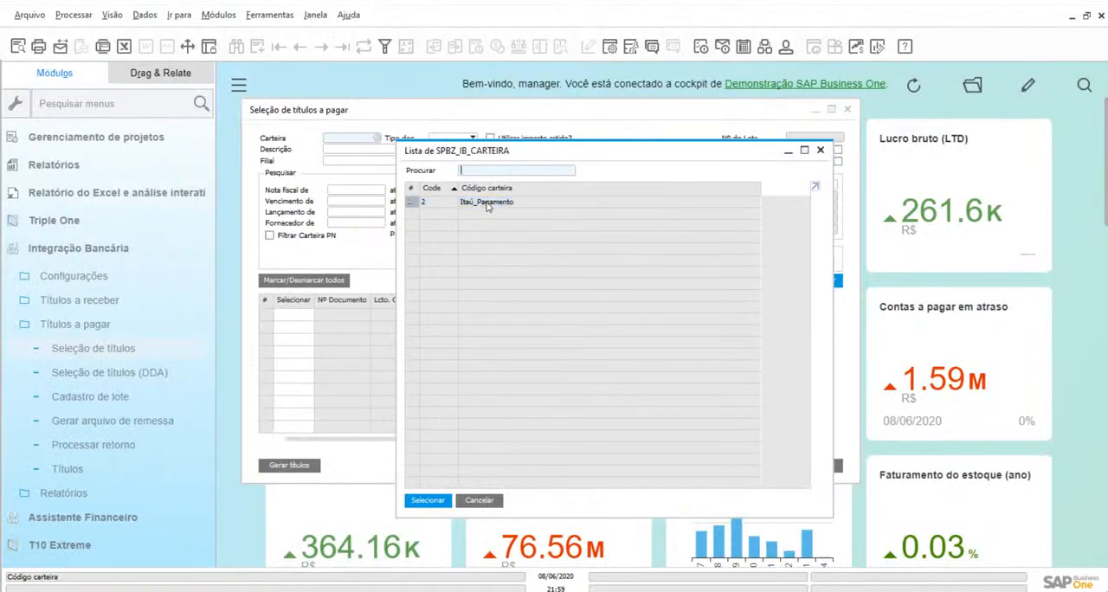
{"action": "double_click", "coordinate": [488, 202]}
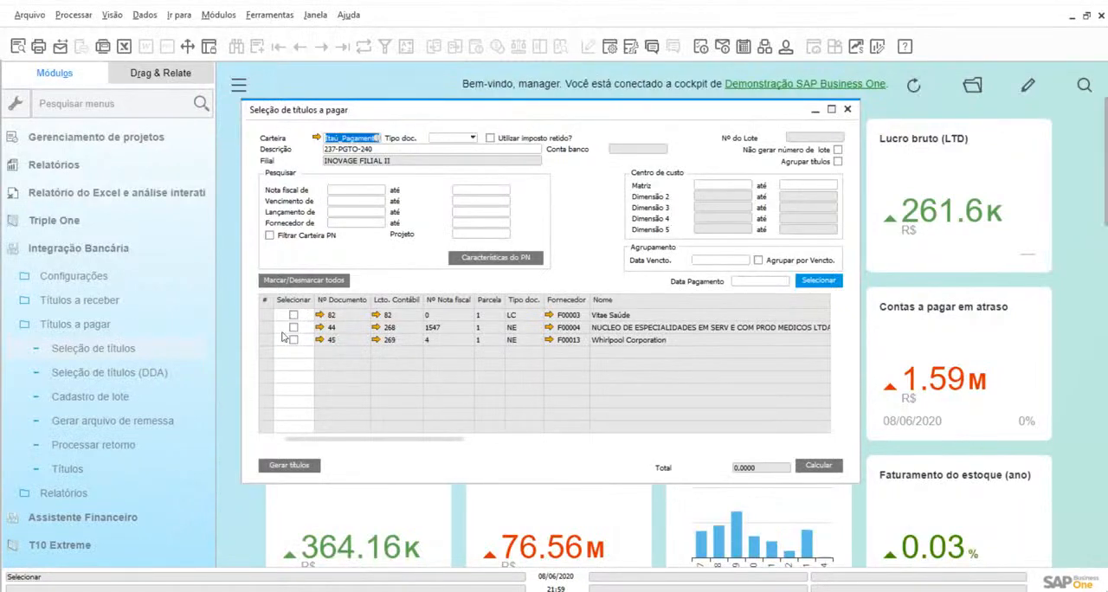
Mark all three listed payable titles, documents 82, 44 and 45, for selection
{"action": "left_click_drag", "start_coordinate": [362, 444], "coordinate": [344, 425]}
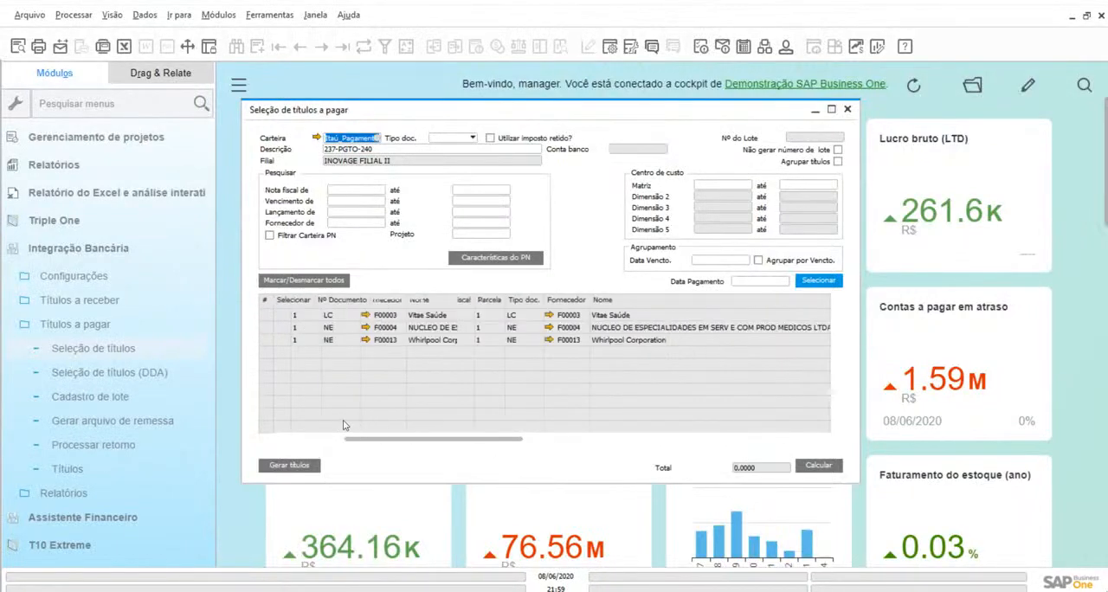
{"action": "left_click", "coordinate": [294, 315]}
{"action": "left_click", "coordinate": [294, 327]}
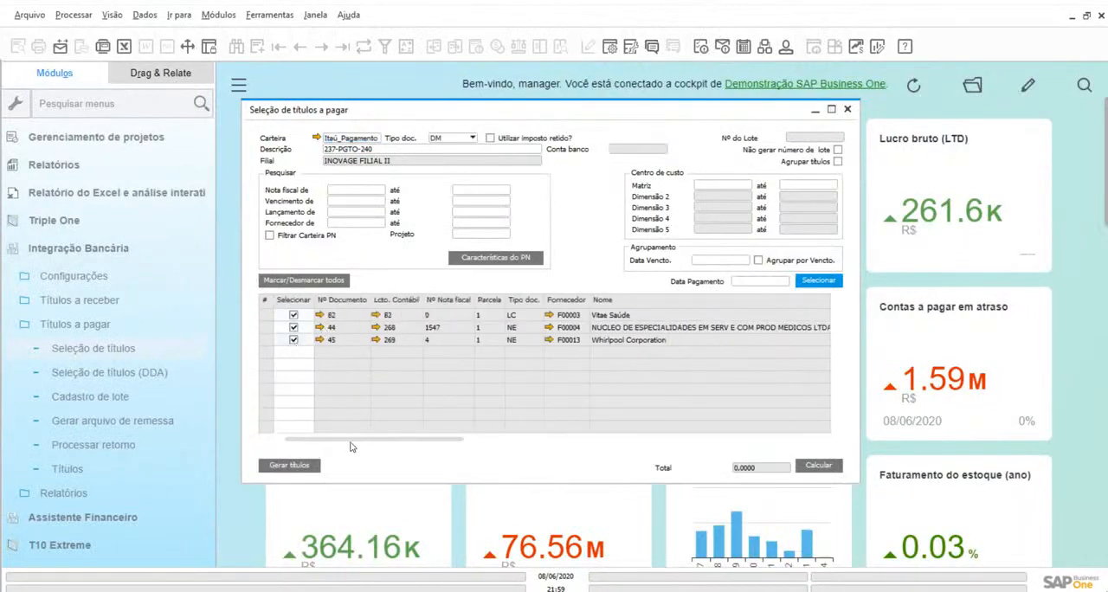
Set the three titles' payment methods to DARF, Pagamento de Títulos de Outros Bancos and TED - Outra Titularidade, in row order
{"action": "left_click_drag", "start_coordinate": [348, 441], "coordinate": [617, 453]}
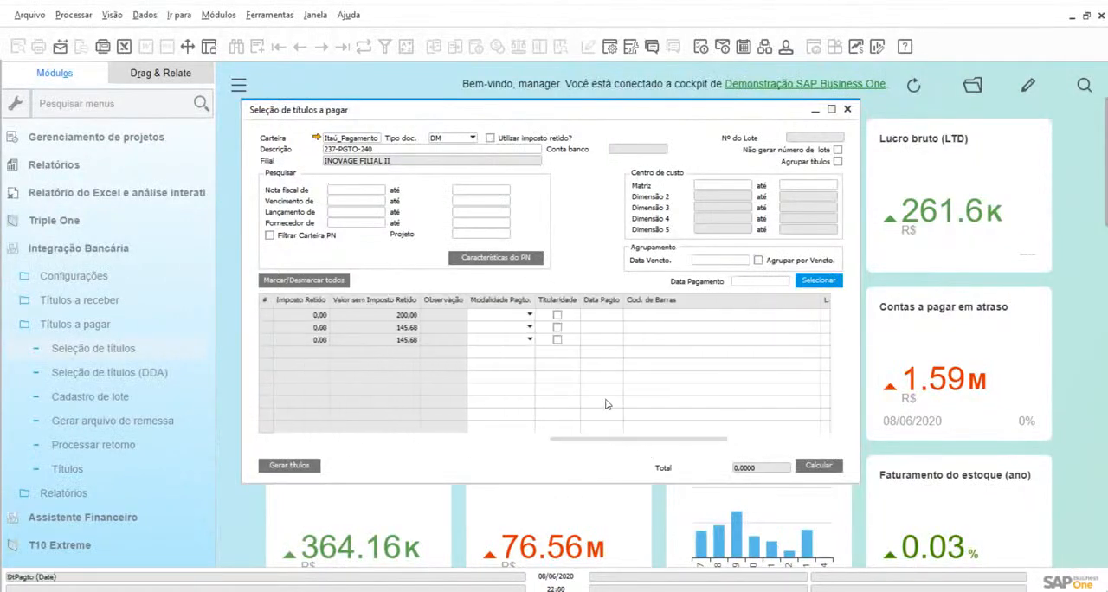
{"action": "left_click", "coordinate": [528, 315]}
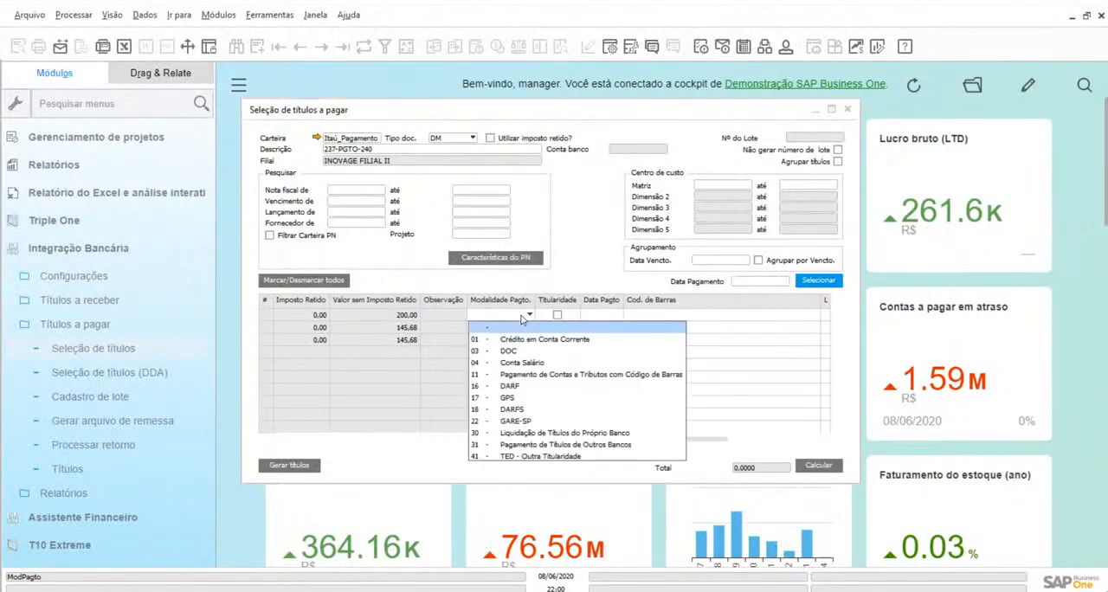
{"action": "left_click", "coordinate": [521, 385]}
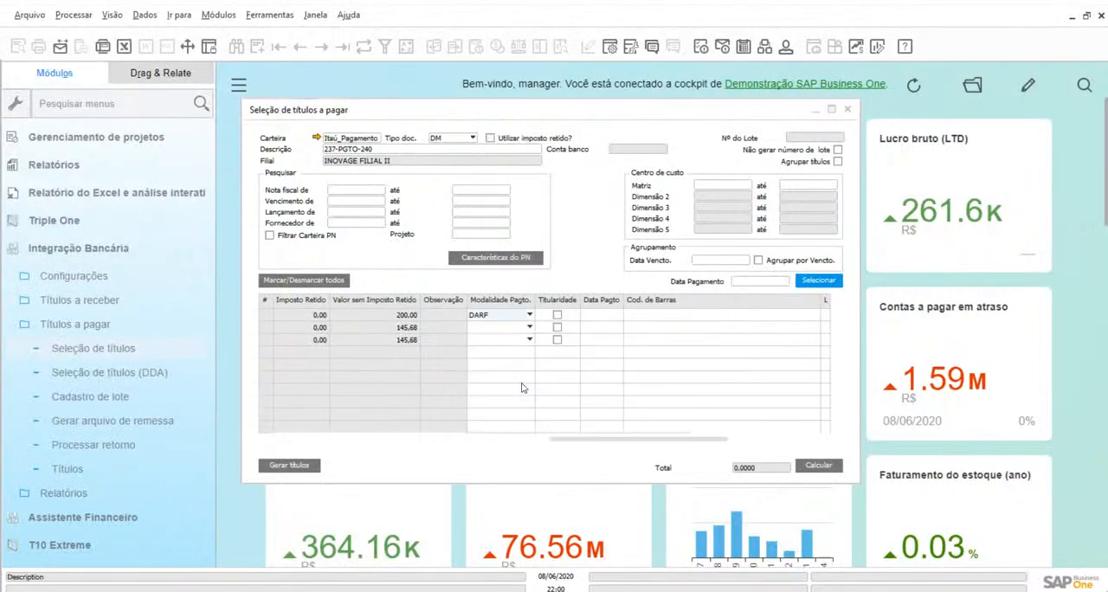
{"action": "left_click", "coordinate": [495, 330]}
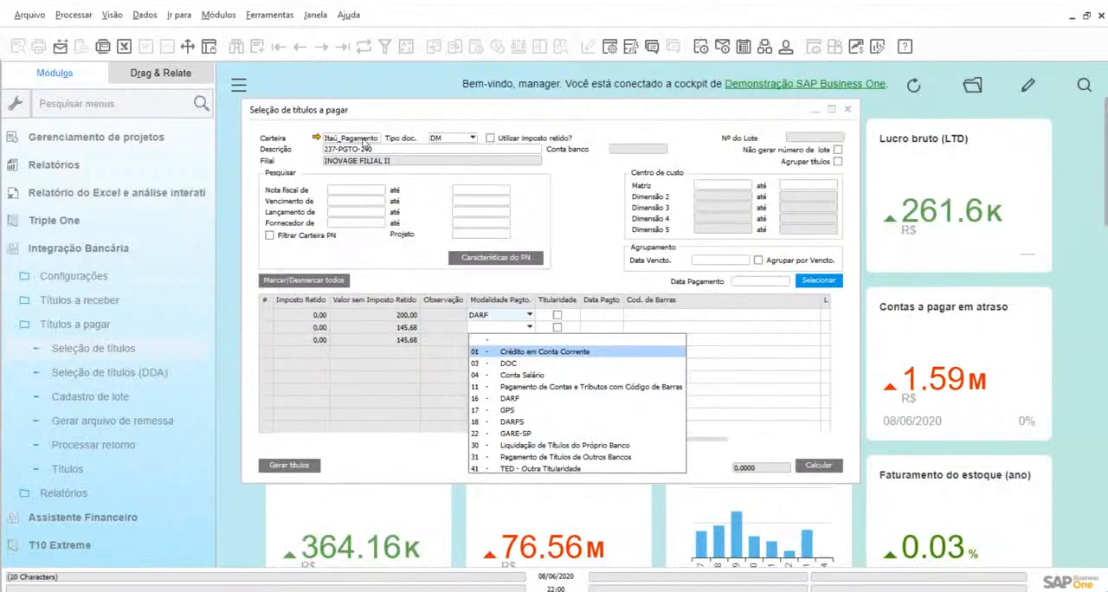
{"action": "left_click", "coordinate": [611, 459]}
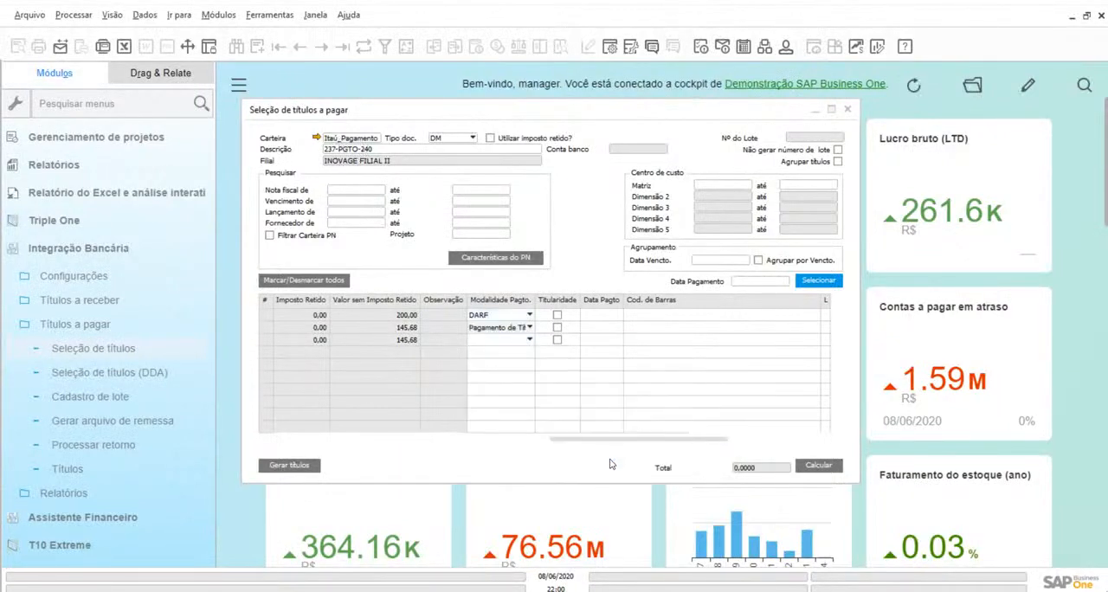
{"action": "left_click", "coordinate": [491, 342]}
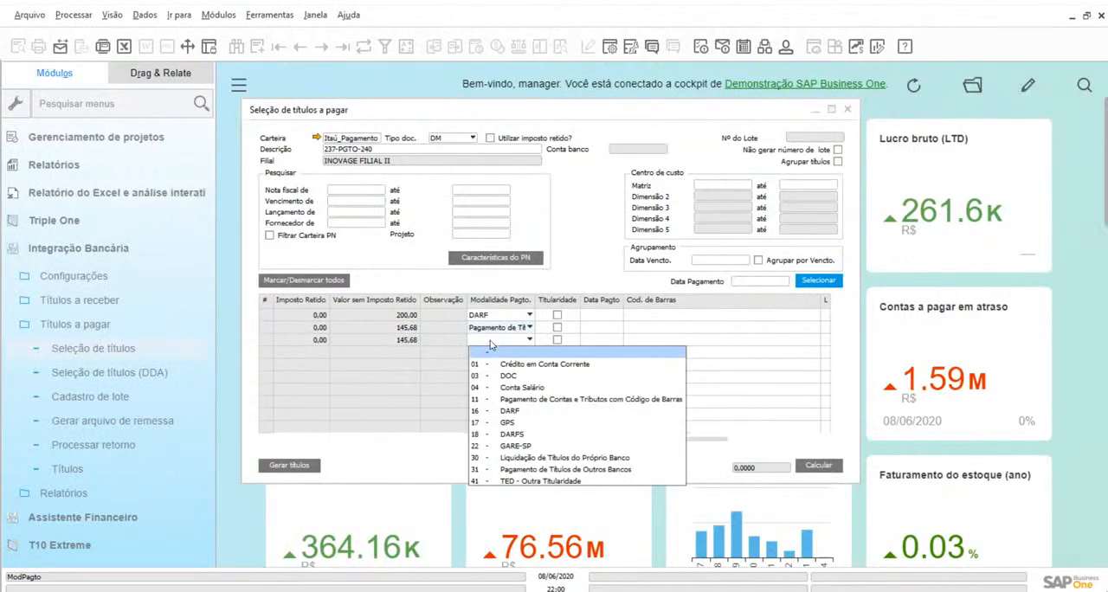
{"action": "left_click", "coordinate": [578, 481]}
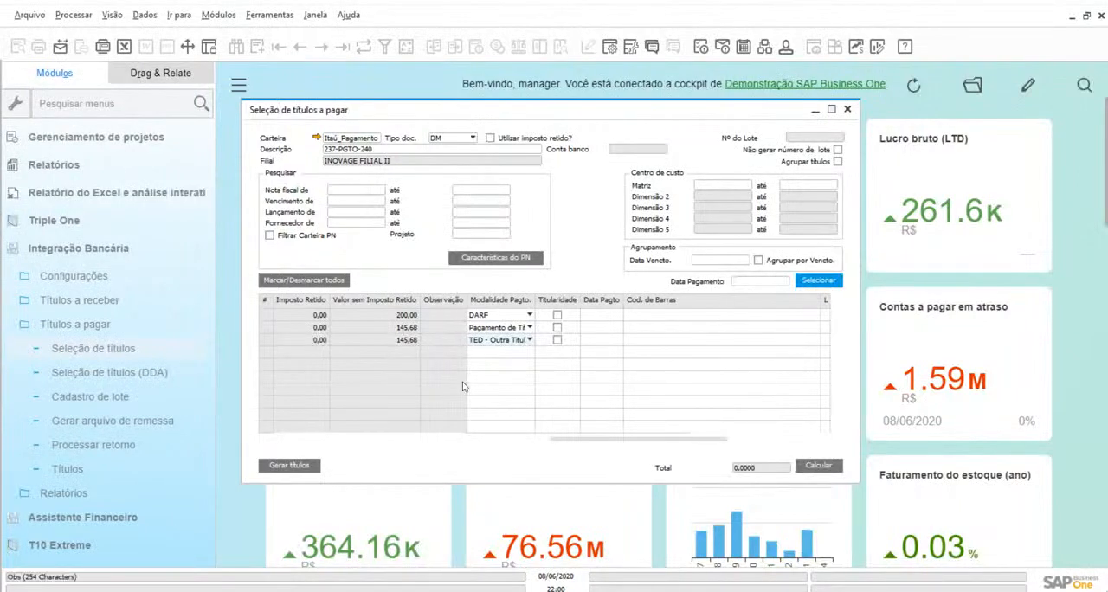
{"action": "left_click_drag", "start_coordinate": [641, 443], "coordinate": [329, 433]}
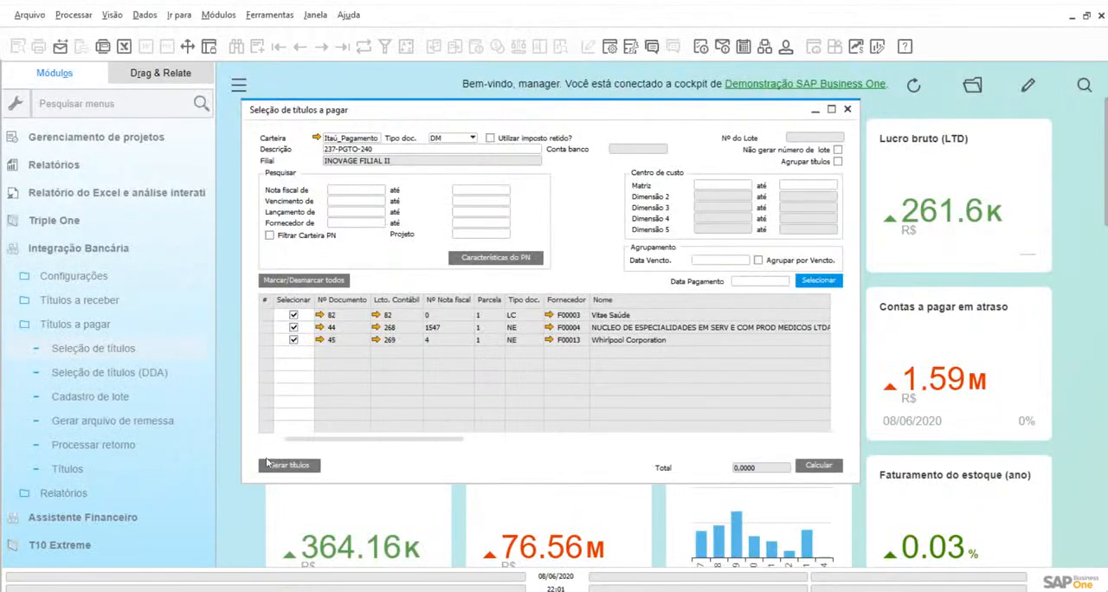
Load the titles of batch 20200311-1 in the Gerar arquivo de remessa form, review them and close the form
{"action": "left_click", "coordinate": [124, 422]}
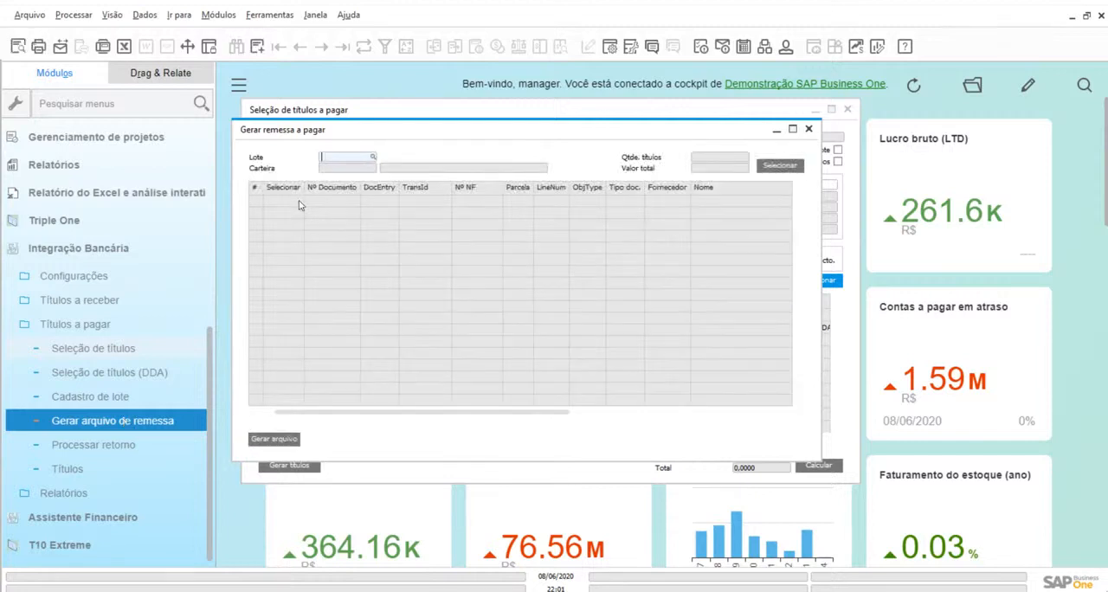
{"action": "left_click", "coordinate": [373, 159]}
{"action": "double_click", "coordinate": [558, 263]}
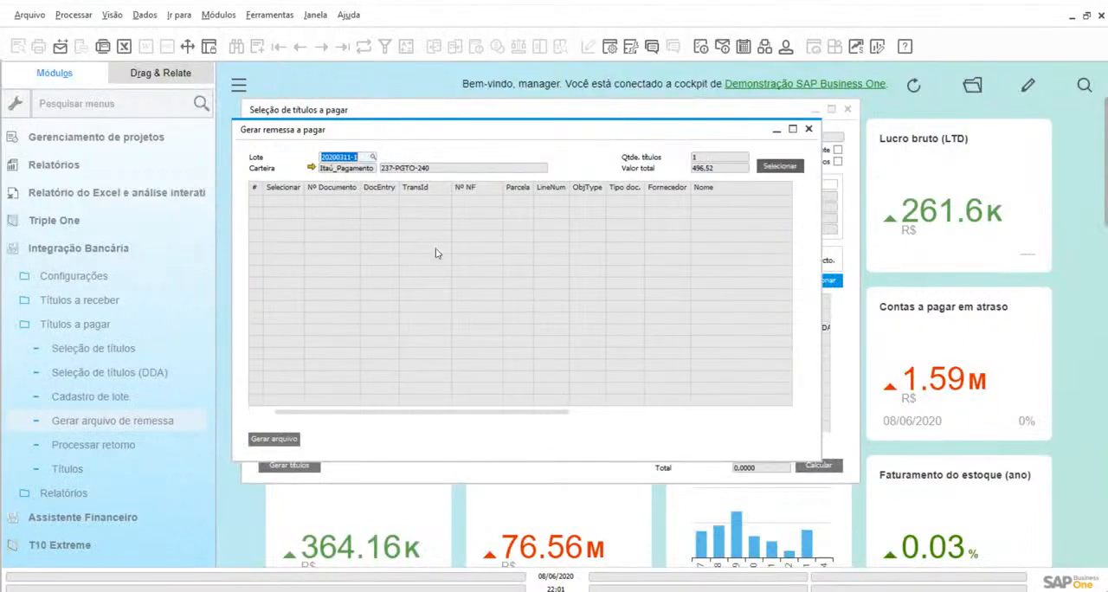
{"action": "left_click", "coordinate": [778, 166]}
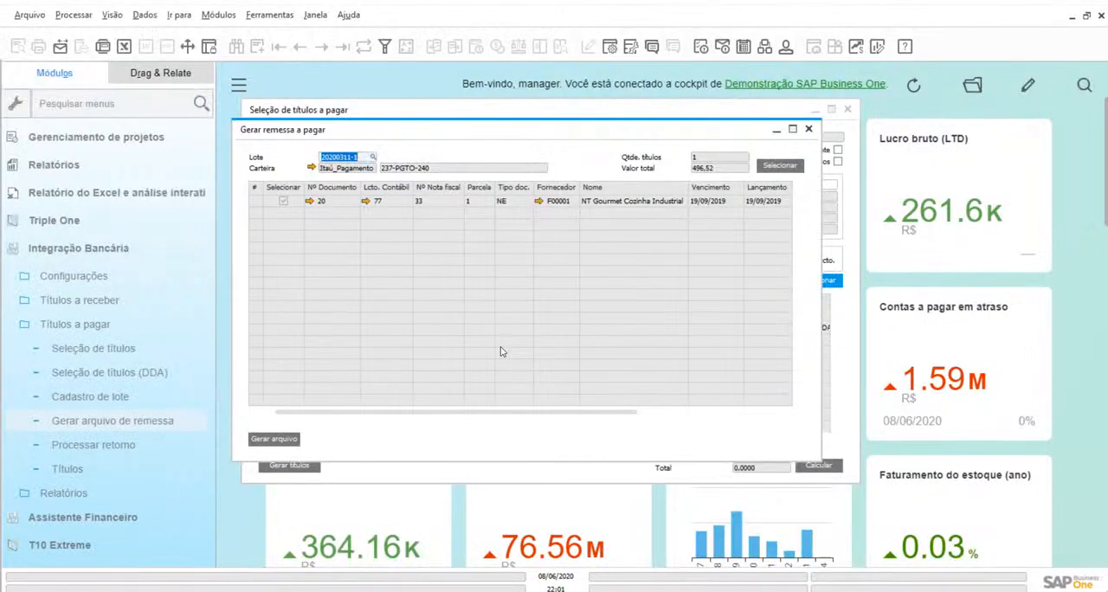
{"action": "left_click", "coordinate": [810, 131]}
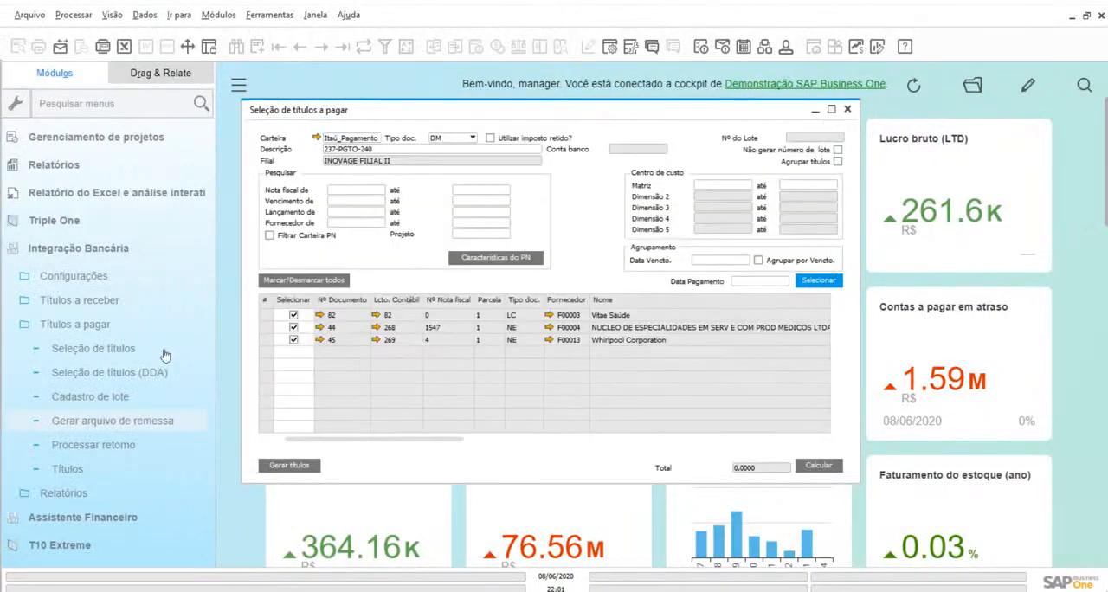
Open the Processar retorno form for payables and collapse the Integração Bancária module
{"action": "left_click", "coordinate": [119, 446]}
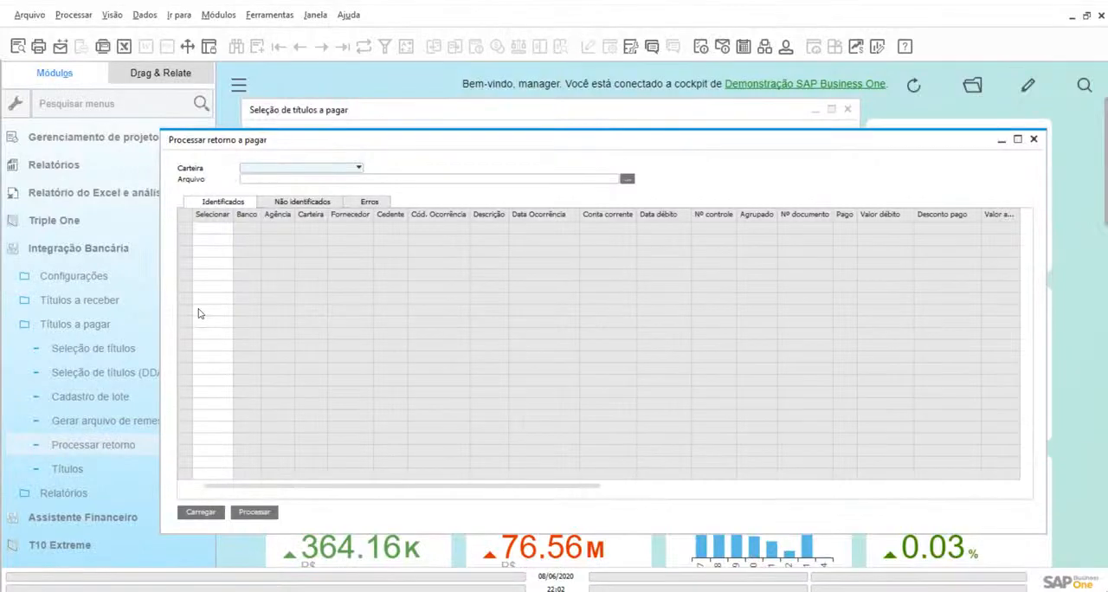
{"action": "left_click", "coordinate": [129, 255]}
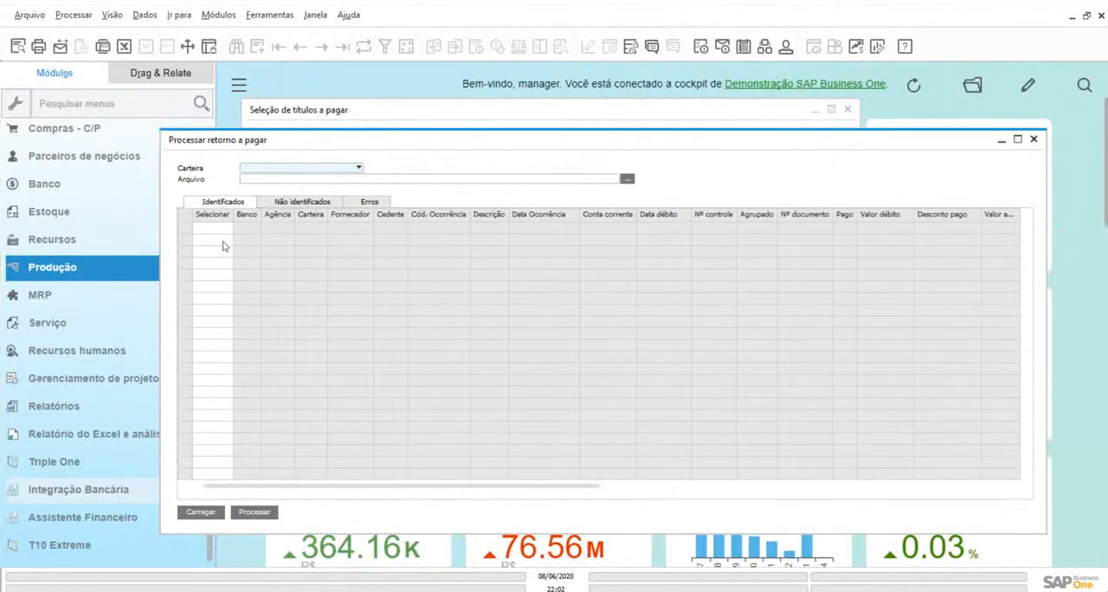
Open the Contas a pagar form in the Banco module and display the last payment record
{"action": "scroll", "coordinate": [91, 314], "scroll_direction": "up", "scroll_amount": 3}
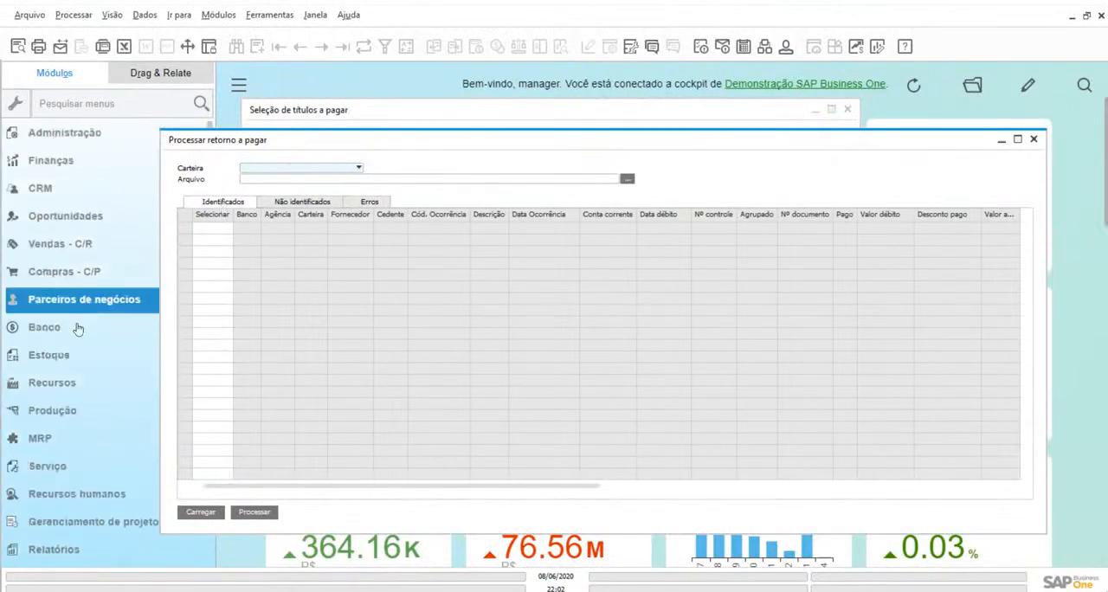
{"action": "left_click", "coordinate": [72, 336]}
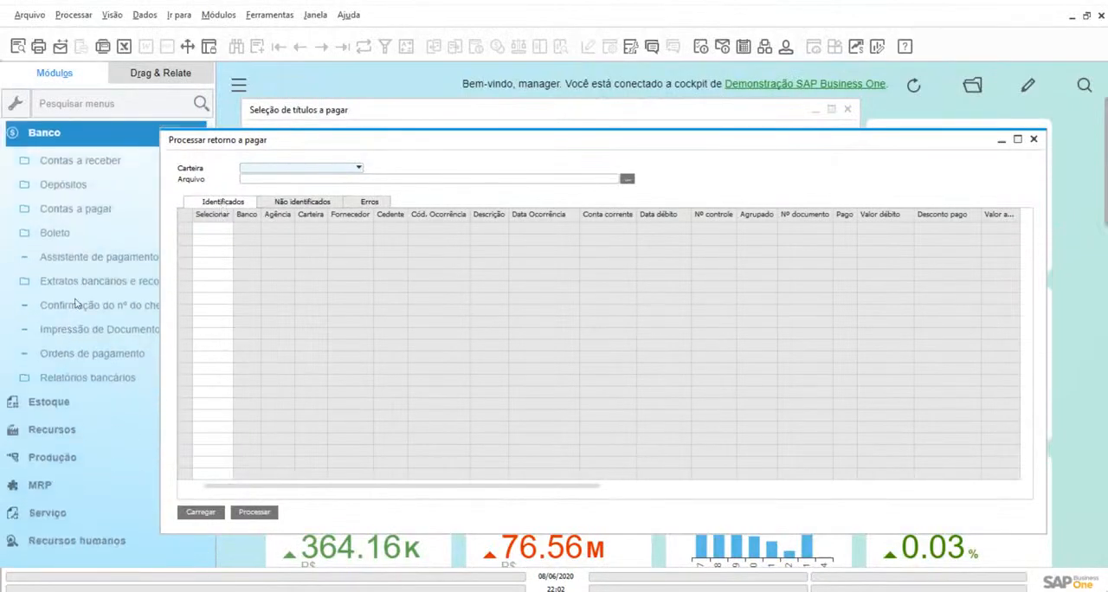
{"action": "left_click", "coordinate": [78, 210]}
{"action": "left_click", "coordinate": [77, 234]}
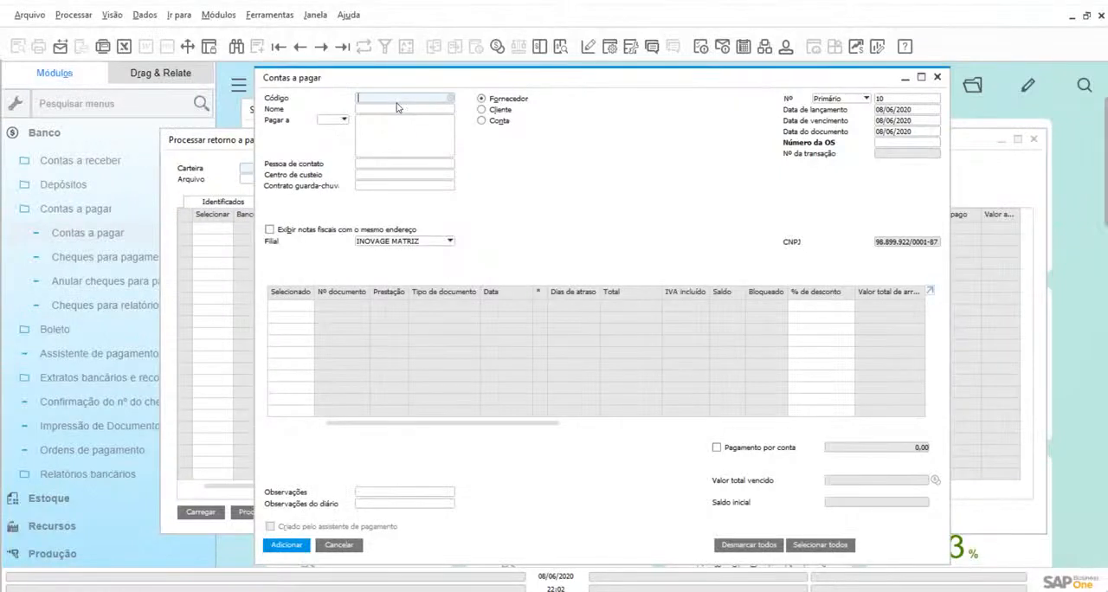
{"action": "left_click", "coordinate": [343, 48]}
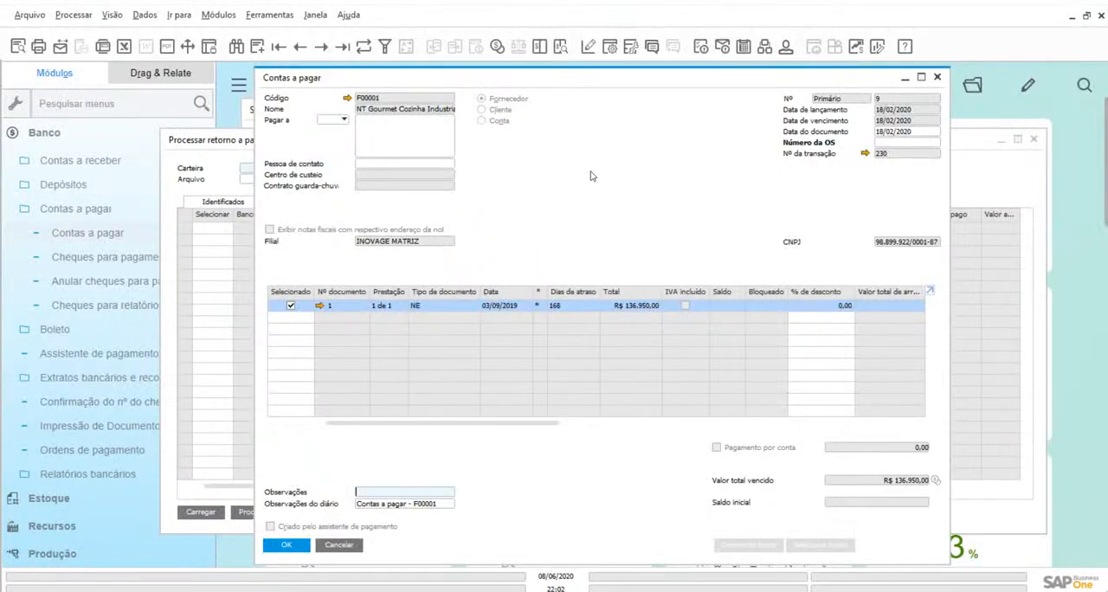
Review the payment's Meio de pagamento details, close them and open its journal entry
{"action": "left_click", "coordinate": [498, 48]}
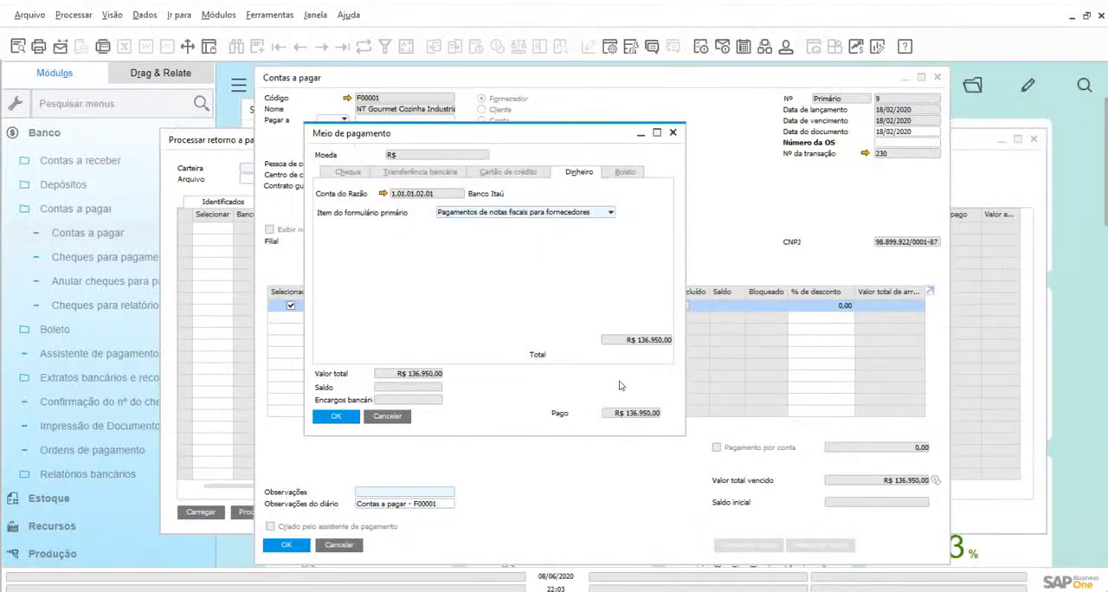
{"action": "left_click", "coordinate": [389, 416]}
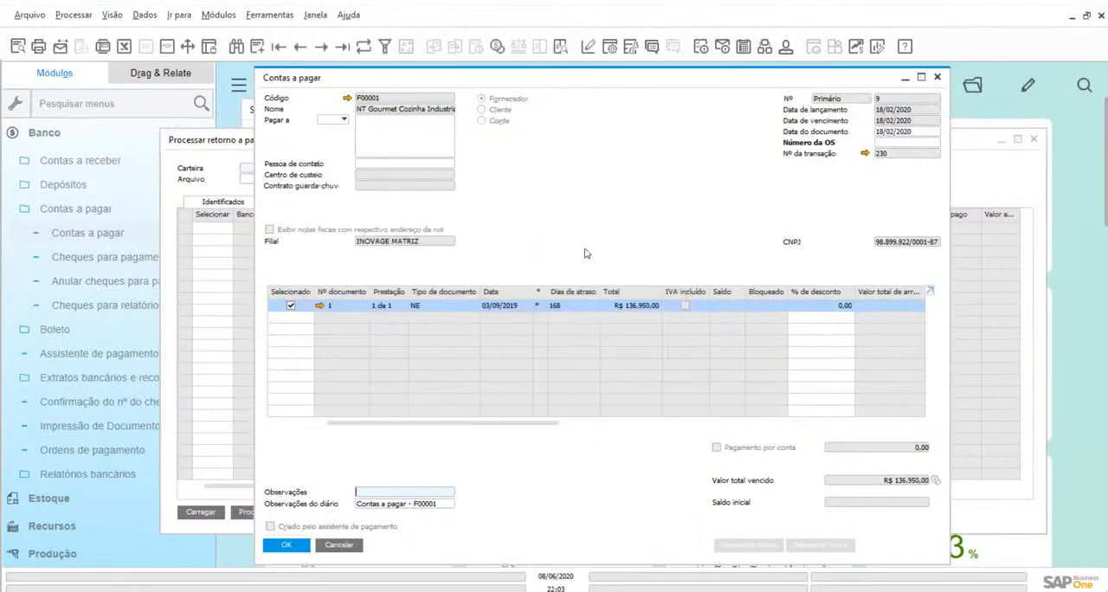
{"action": "left_click", "coordinate": [560, 48]}
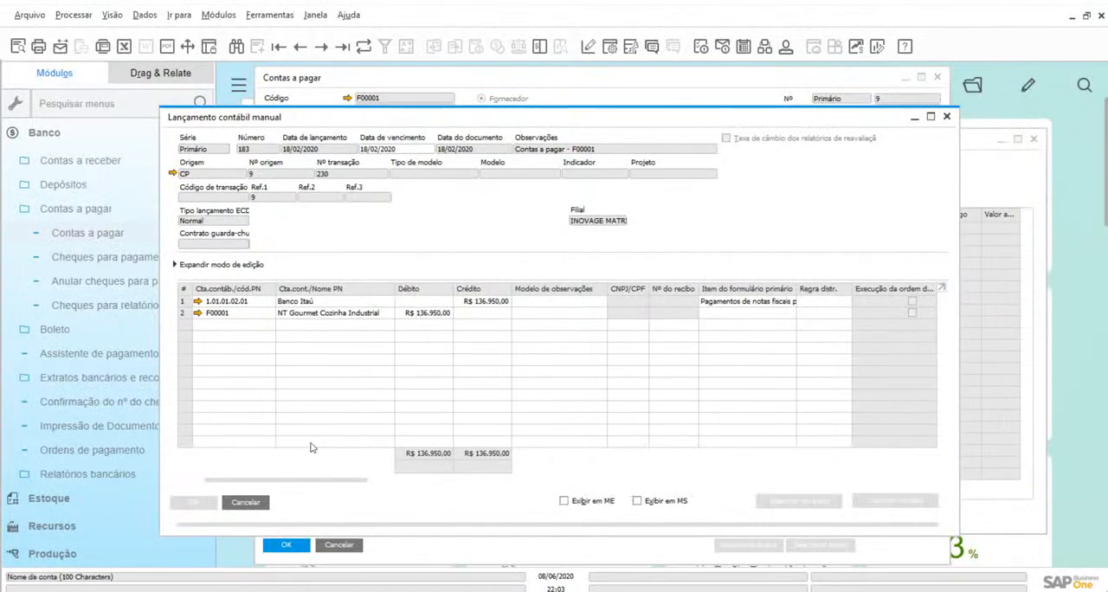
Close the payment's journal entry and its Contas a pagar record
{"action": "left_click", "coordinate": [259, 503]}
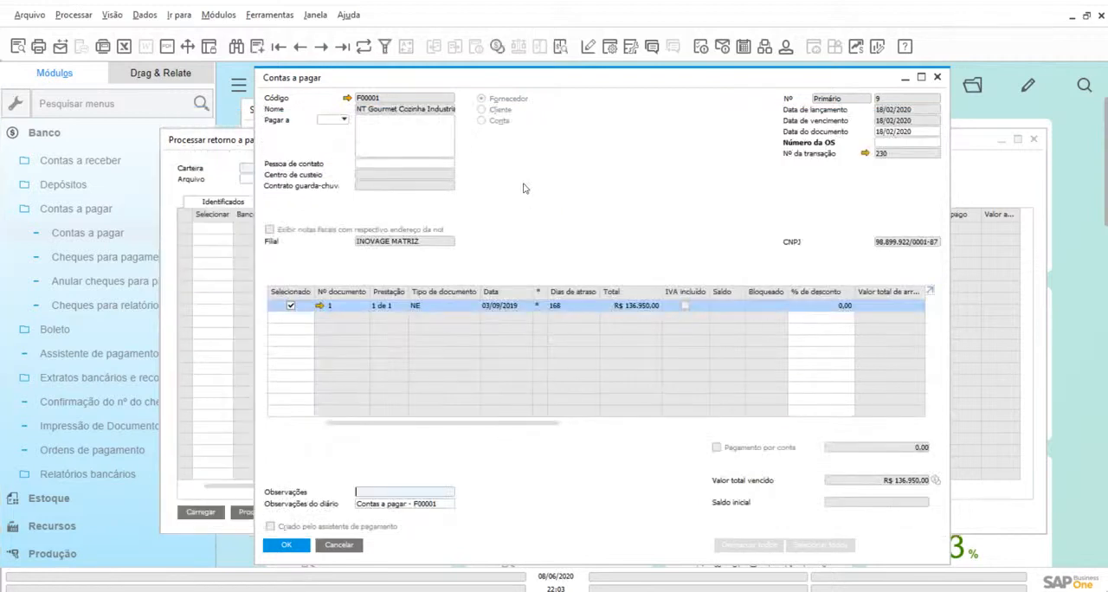
{"action": "left_click", "coordinate": [351, 549]}
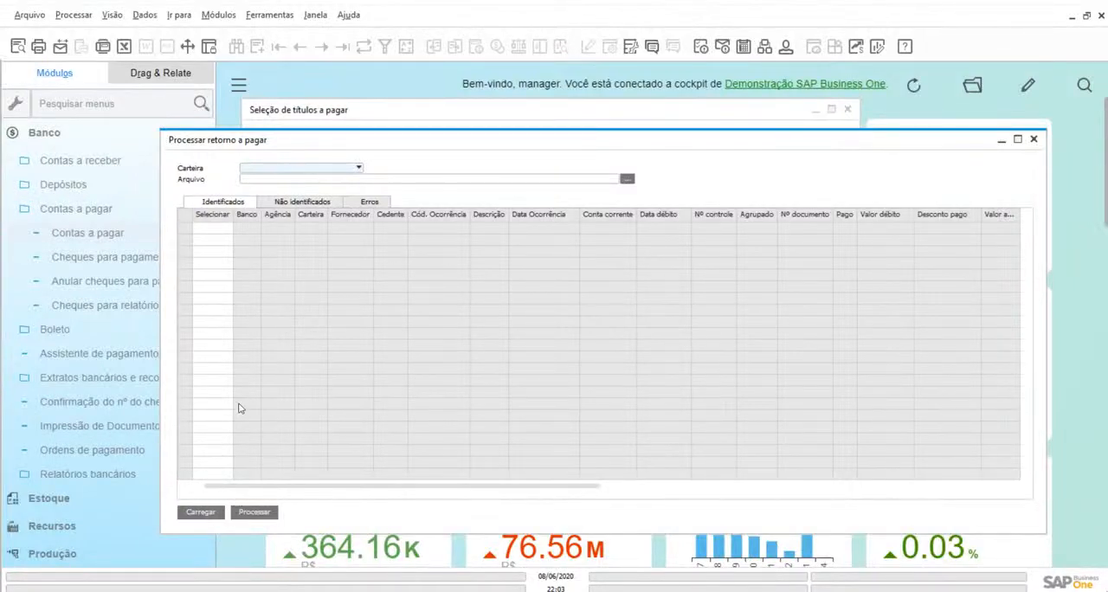
Check the Não identificados and Identificados lists of Processar retorno a pagar, and close it together with the Seleção de títulos a pagar form
{"action": "left_click", "coordinate": [292, 206]}
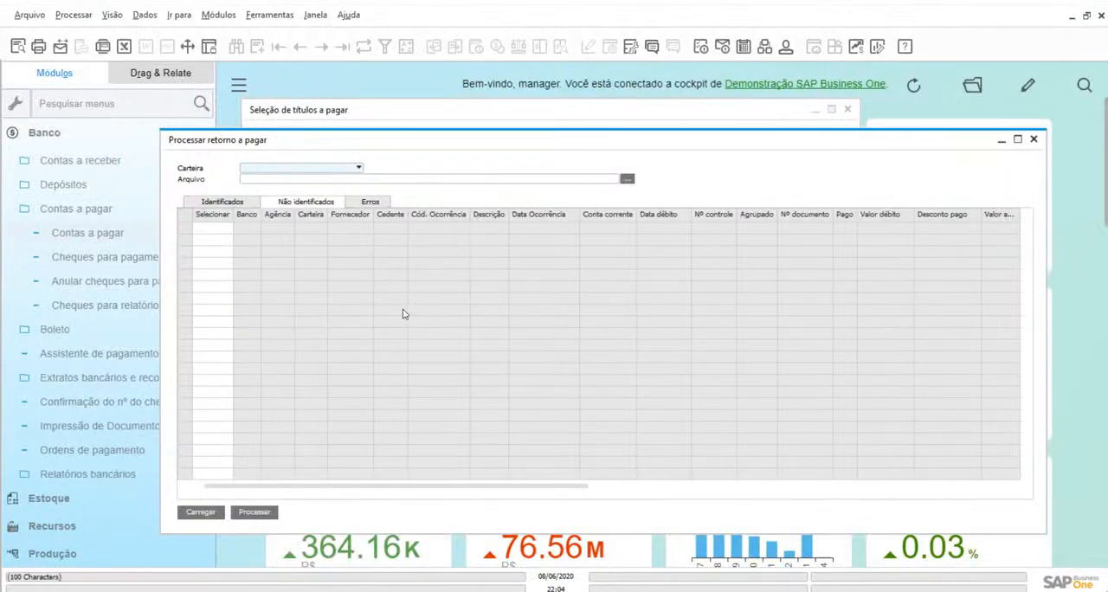
{"action": "left_click", "coordinate": [234, 203]}
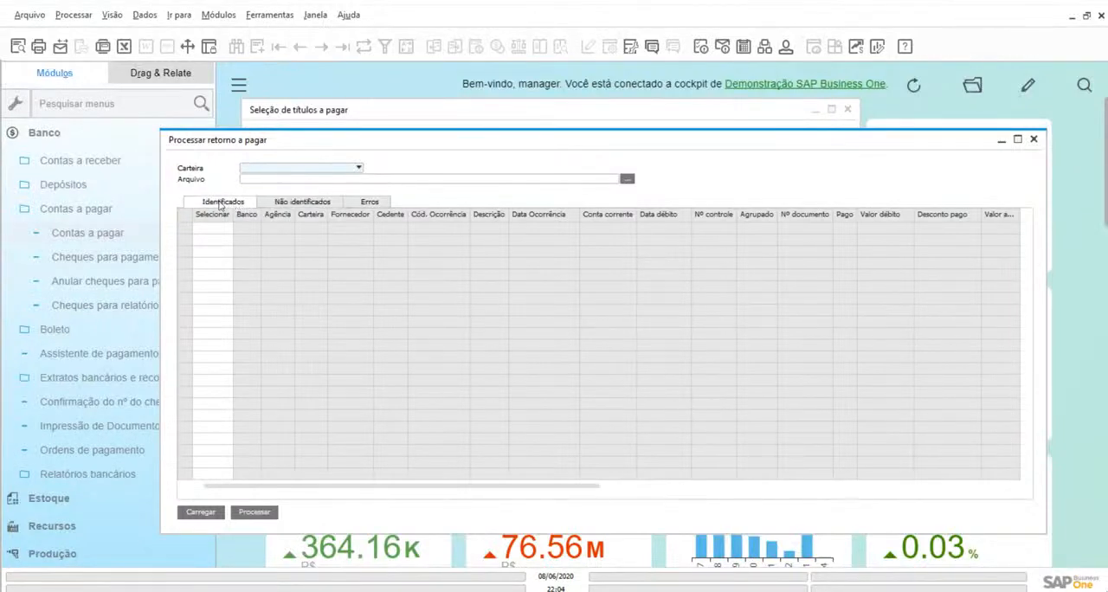
{"action": "left_click", "coordinate": [1037, 143]}
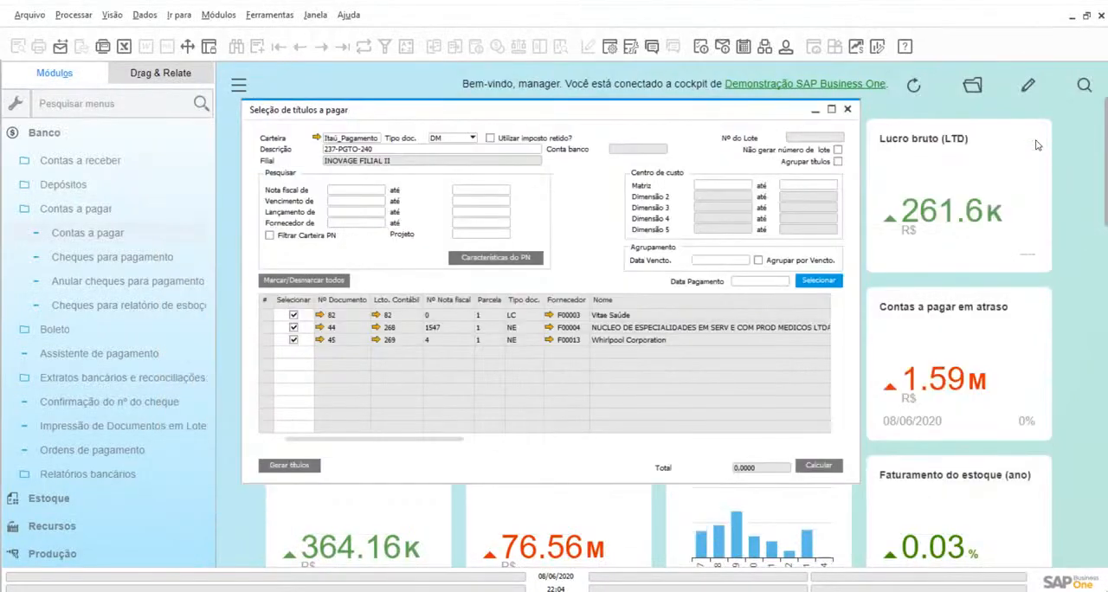
{"action": "left_click", "coordinate": [851, 110]}
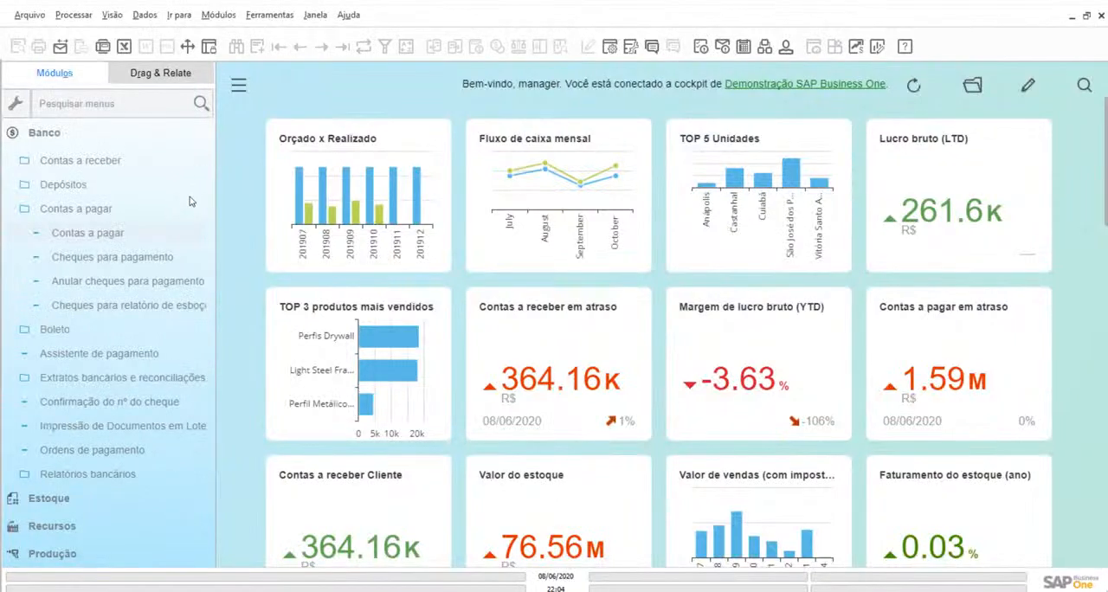
Start a new Contas a pagar payment for supplier F00001 with document 28 selected, and cancel the form without adding it
{"action": "left_click", "coordinate": [110, 233]}
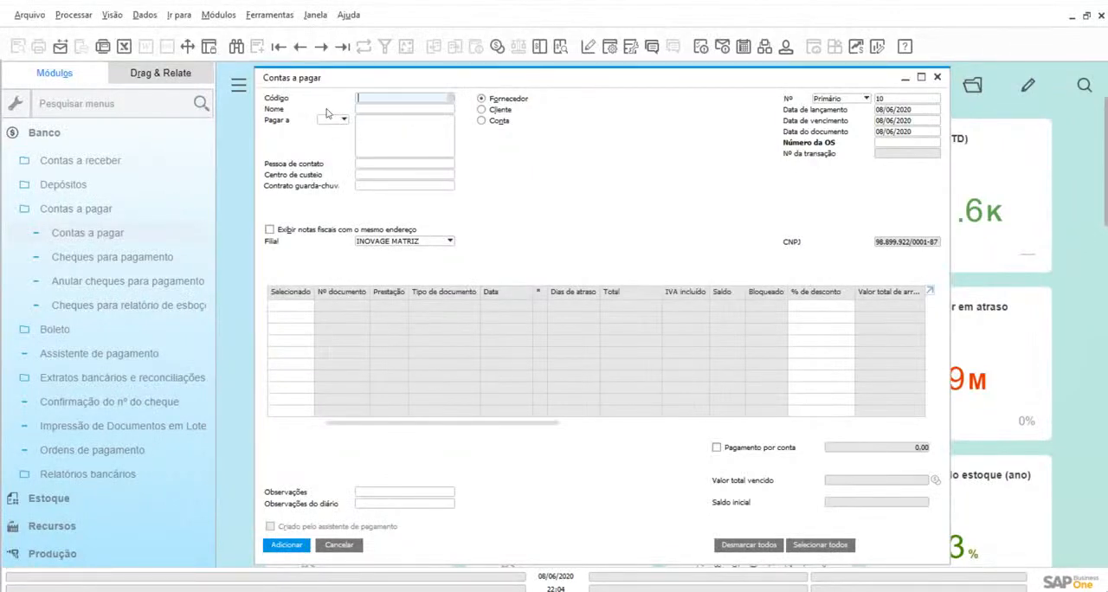
{"action": "left_click_drag", "start_coordinate": [318, 81], "coordinate": [296, 84]}
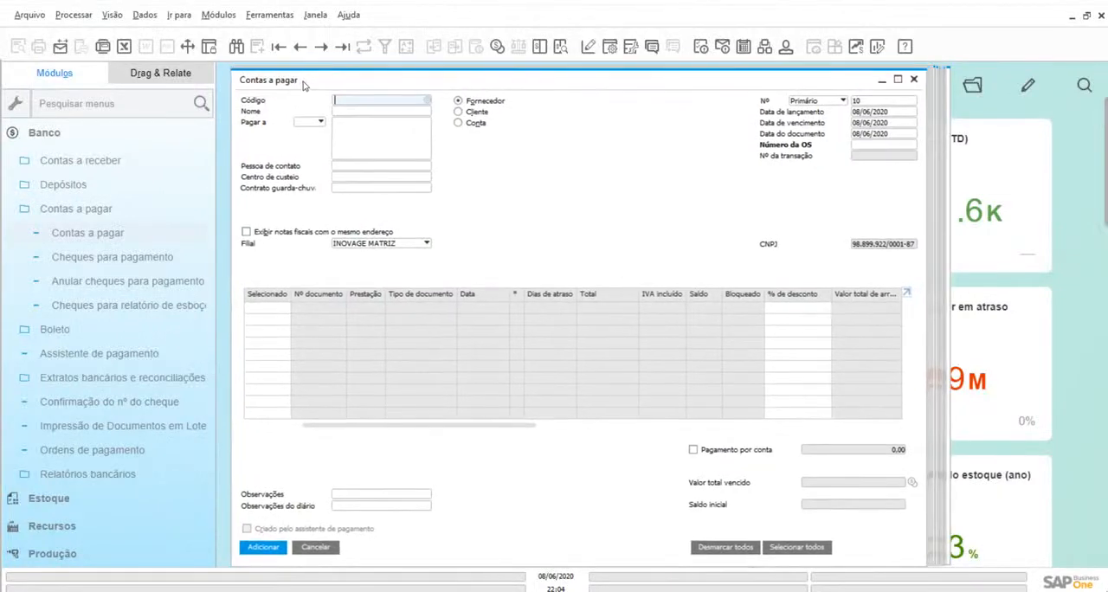
{"action": "left_click", "coordinate": [428, 101]}
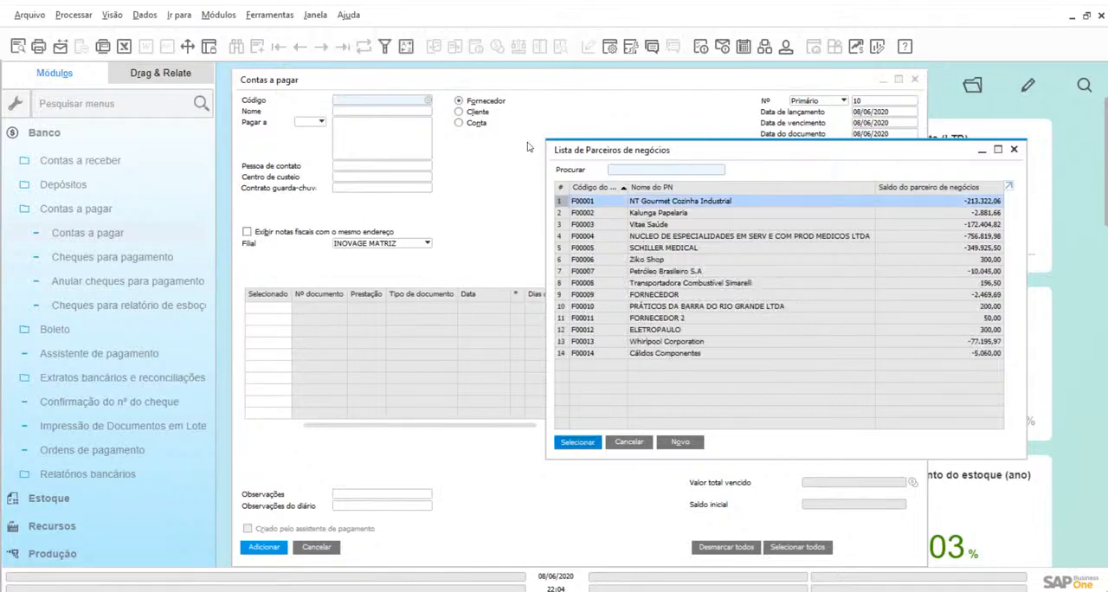
{"action": "key", "text": "Return"}
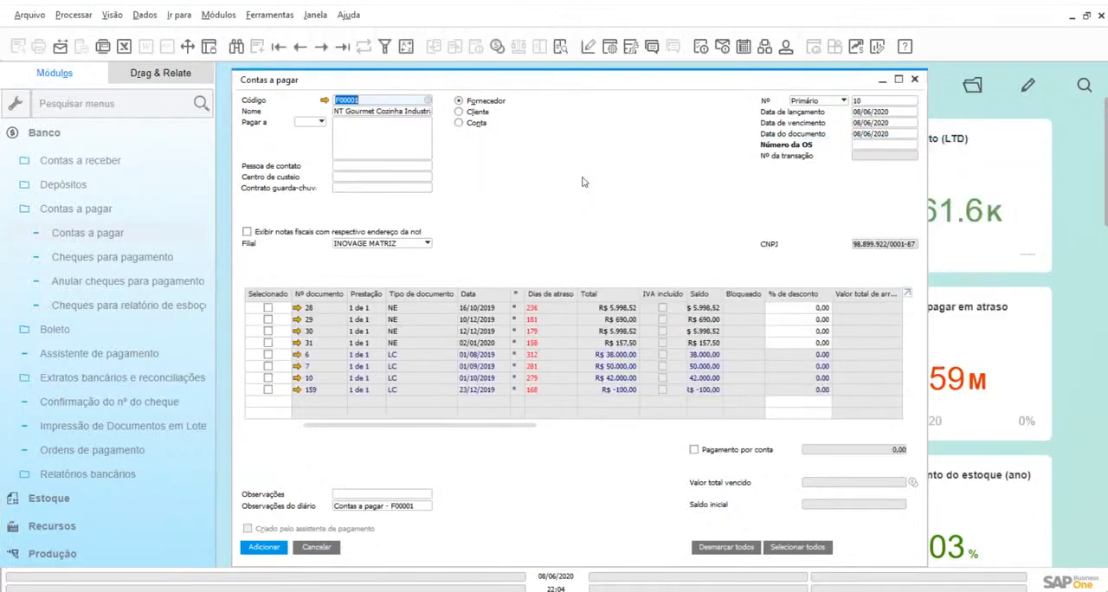
{"action": "left_click", "coordinate": [267, 308]}
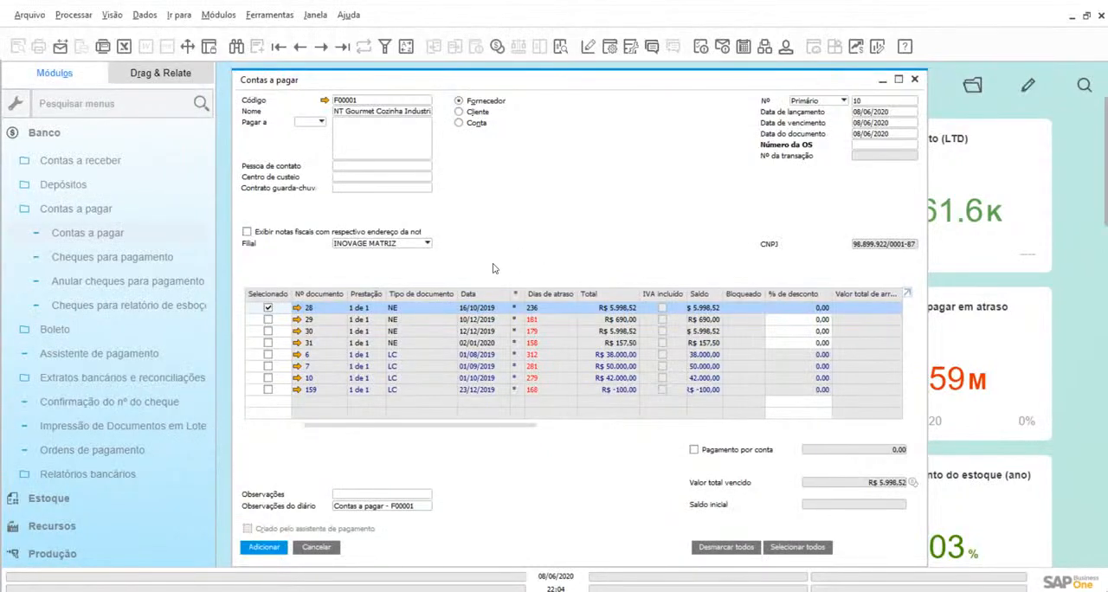
{"action": "left_click", "coordinate": [316, 548]}
Collapse the Banco module and open the Seleção de títulos form for receivables in Integração Bancária
{"action": "left_click", "coordinate": [44, 174]}
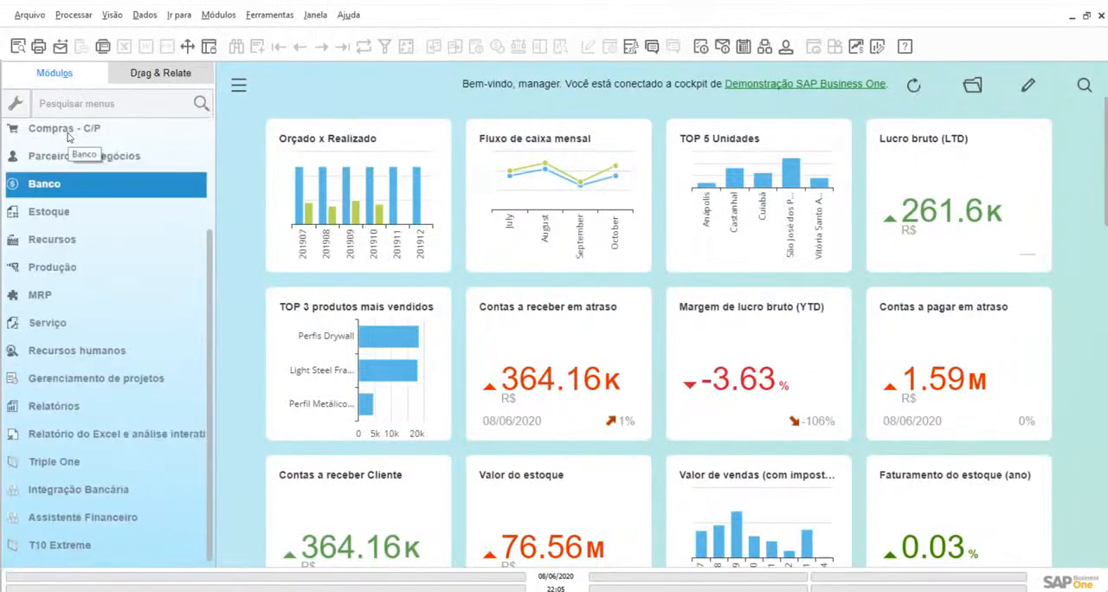
{"action": "left_click", "coordinate": [54, 494]}
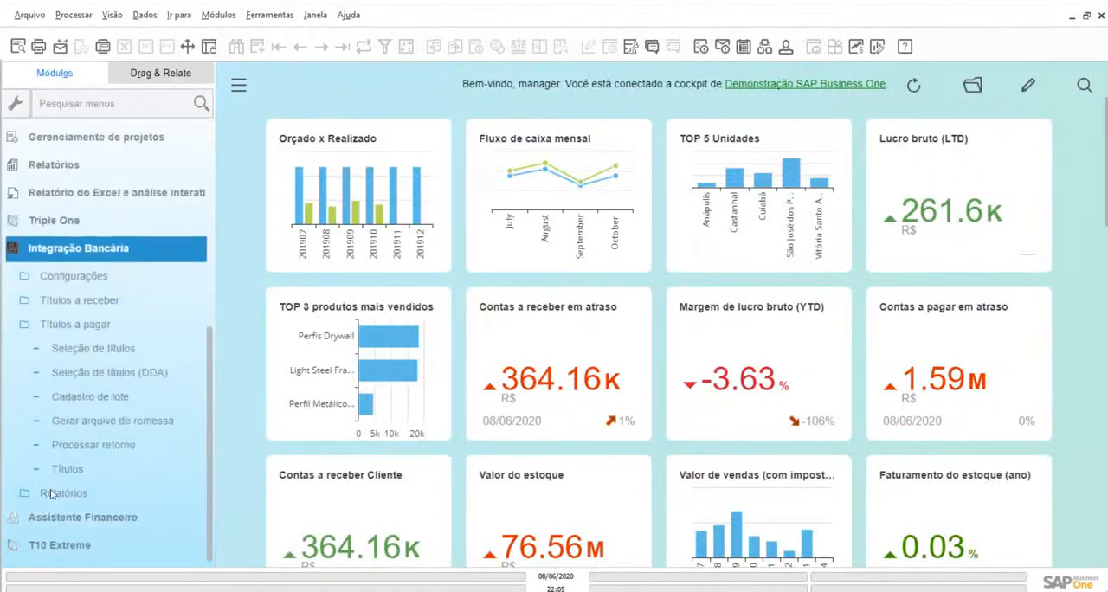
{"action": "left_click", "coordinate": [71, 303]}
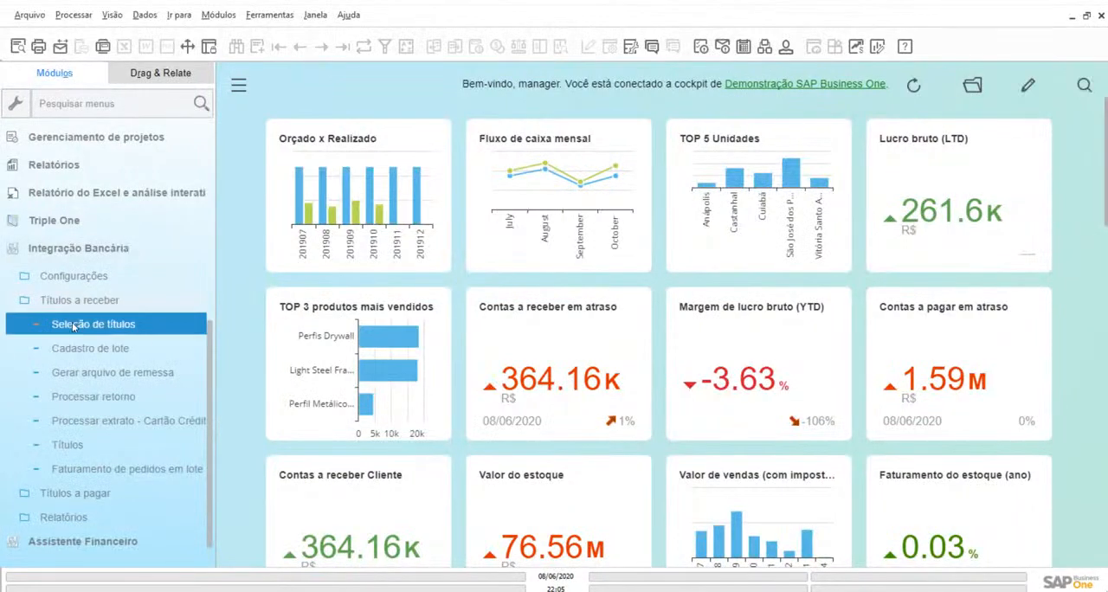
{"action": "left_click", "coordinate": [73, 325]}
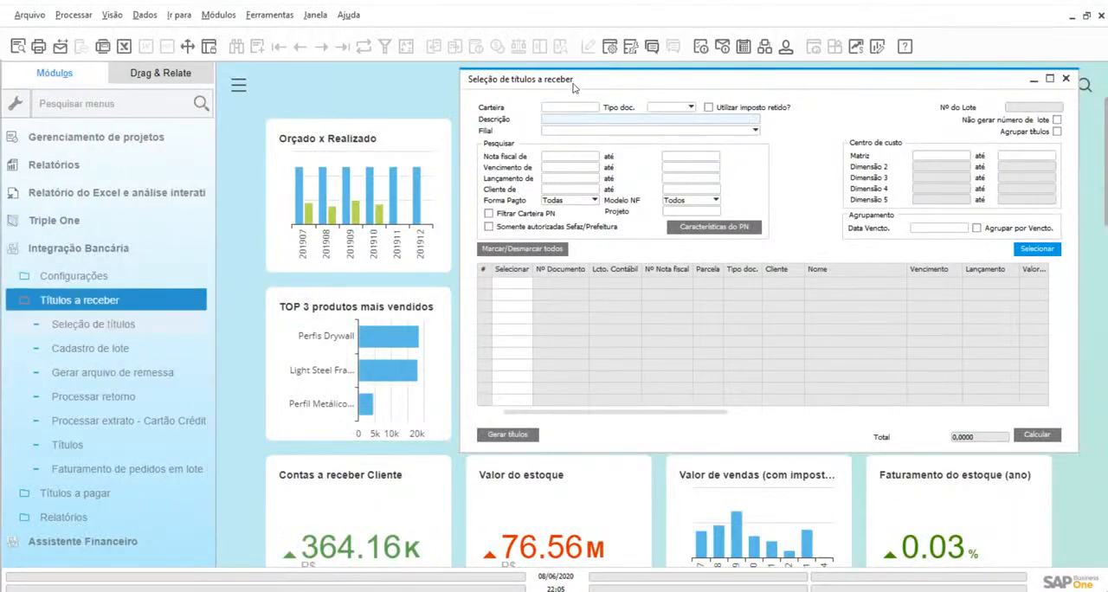
Open the receivables forms Gerar arquivo de remessa and Processar retorno, arranging their windows so all open forms are visible
{"action": "left_click", "coordinate": [104, 372]}
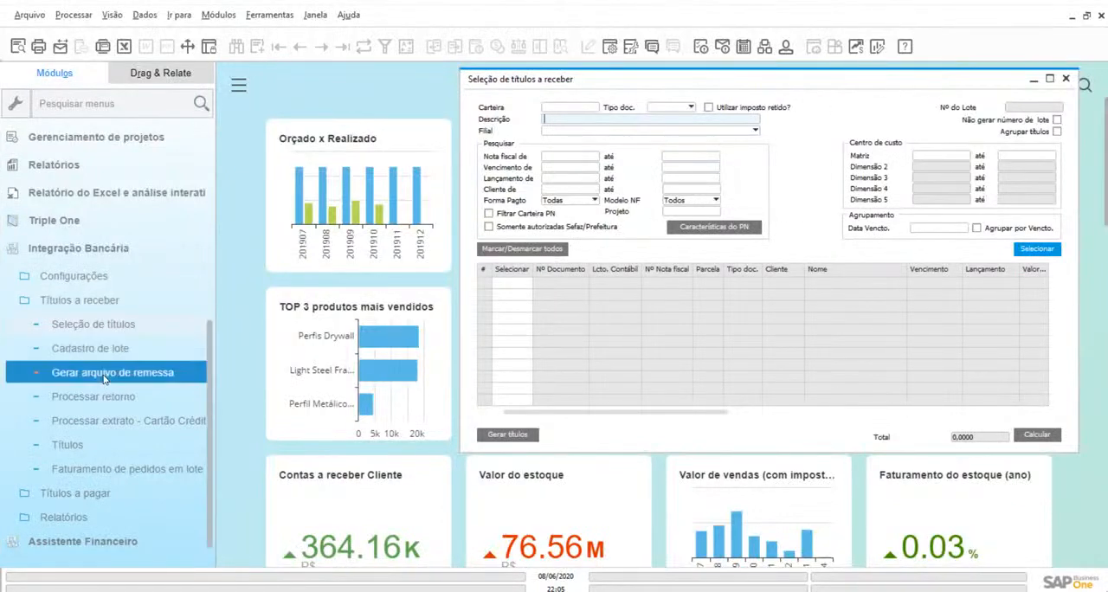
{"action": "left_click_drag", "start_coordinate": [384, 113], "coordinate": [320, 154]}
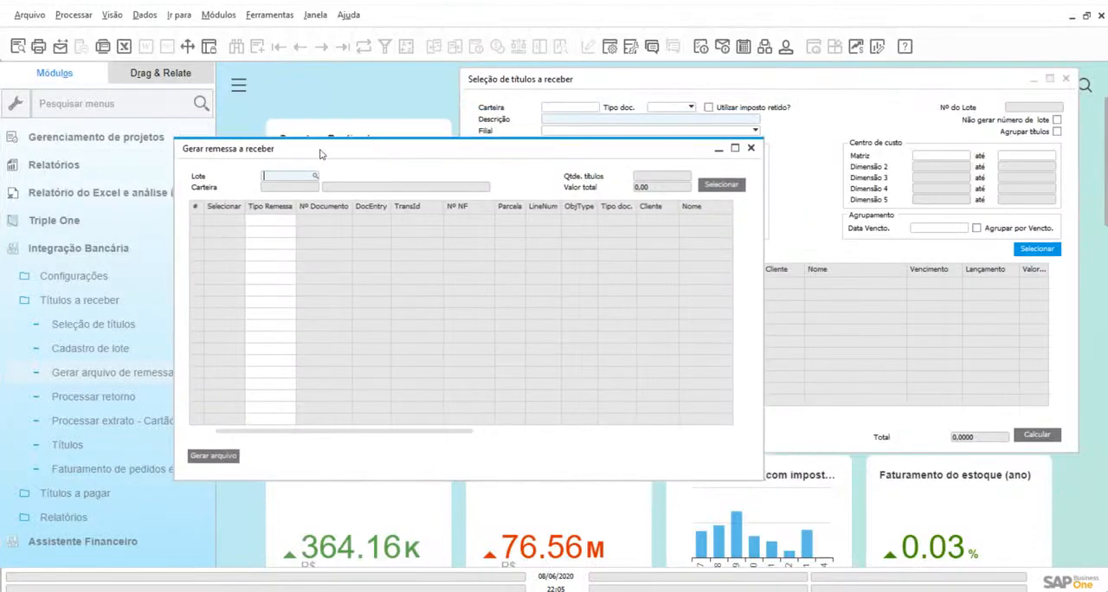
{"action": "left_click", "coordinate": [93, 399]}
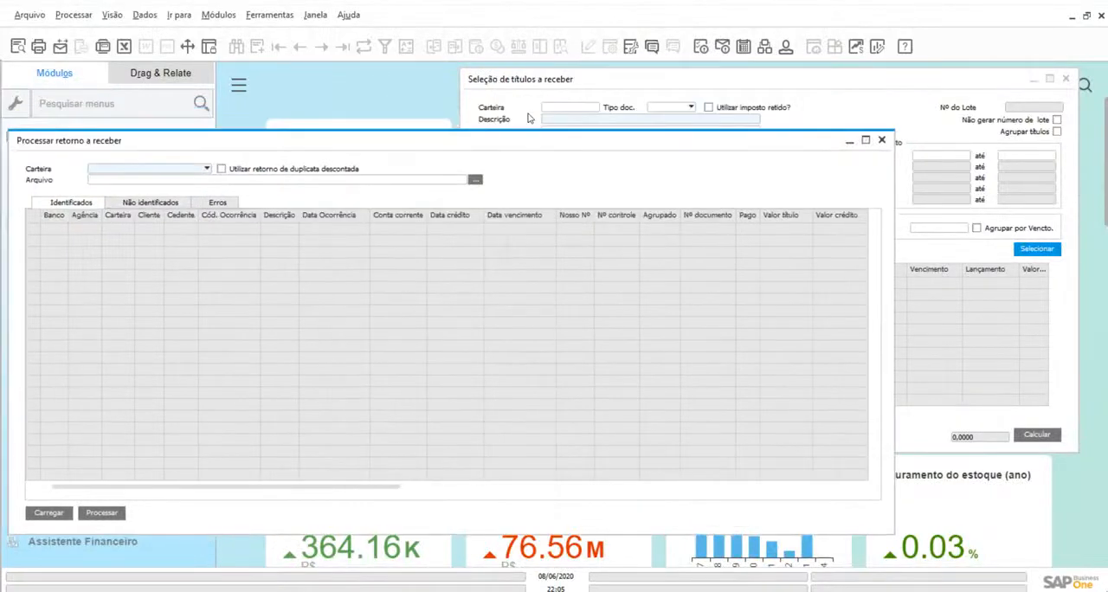
{"action": "left_click_drag", "start_coordinate": [514, 151], "coordinate": [516, 196]}
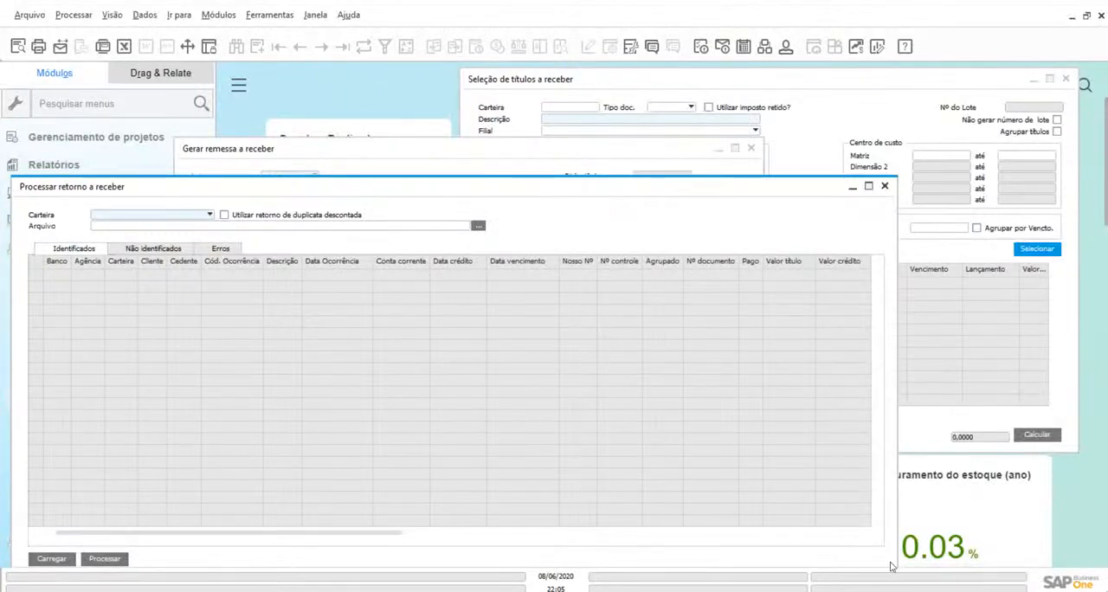
{"action": "left_click_drag", "start_coordinate": [895, 566], "coordinate": [718, 555]}
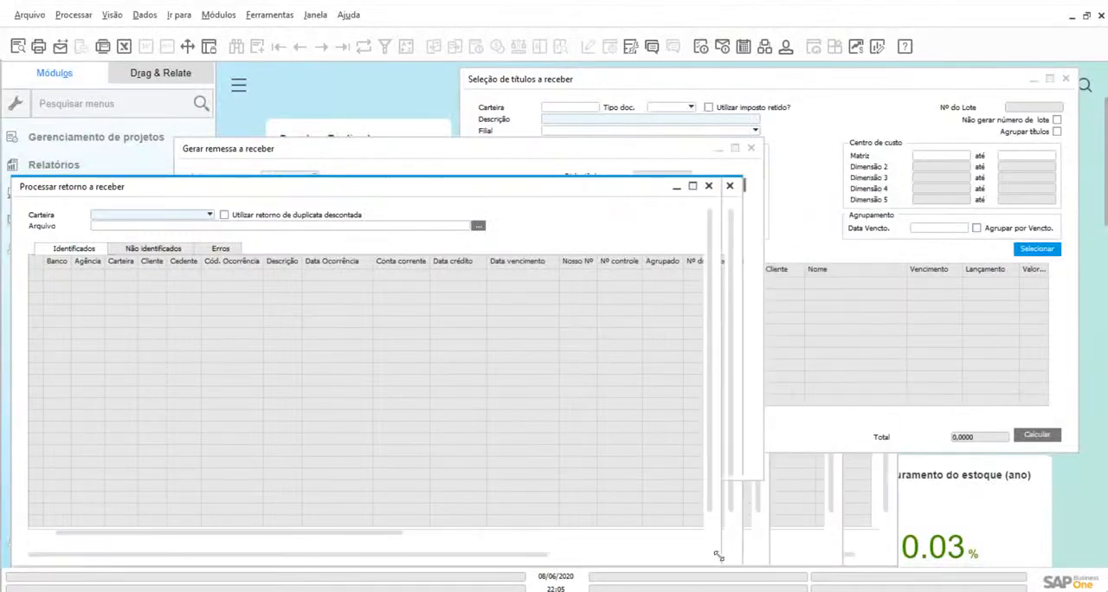
Review the receivables forms in process order: Seleção de títulos, Gerar remessa and Processar retorno
{"action": "left_click", "coordinate": [642, 80]}
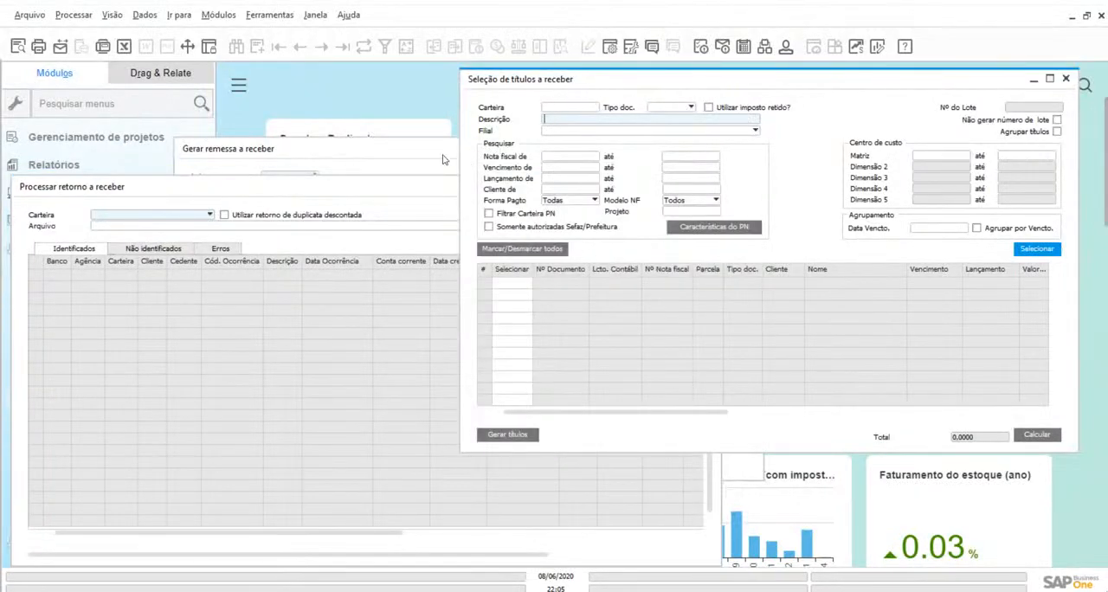
{"action": "left_click", "coordinate": [389, 159]}
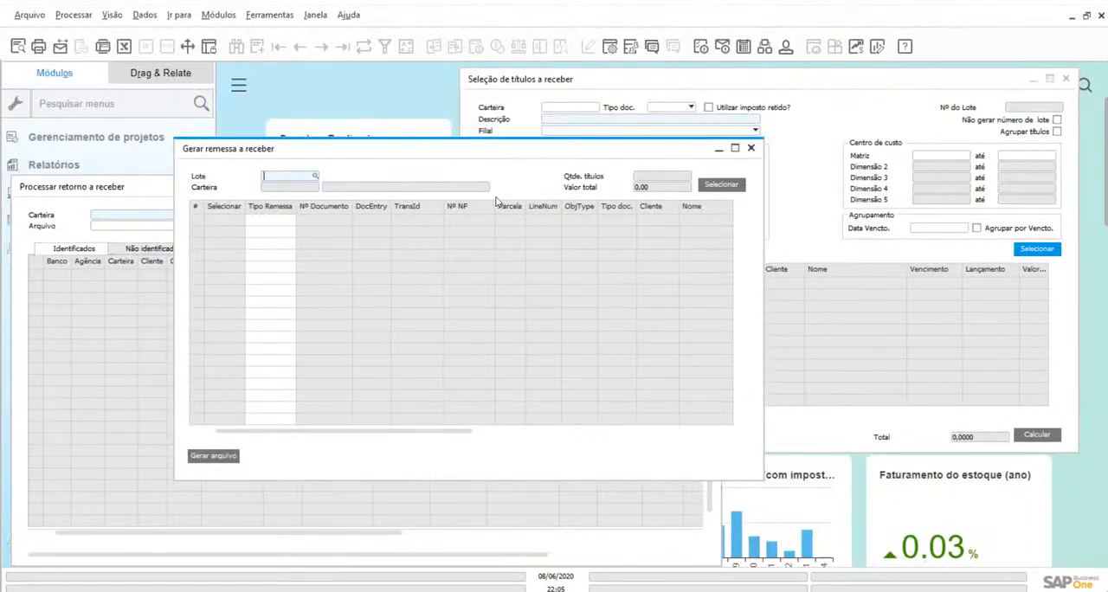
{"action": "left_click", "coordinate": [128, 194]}
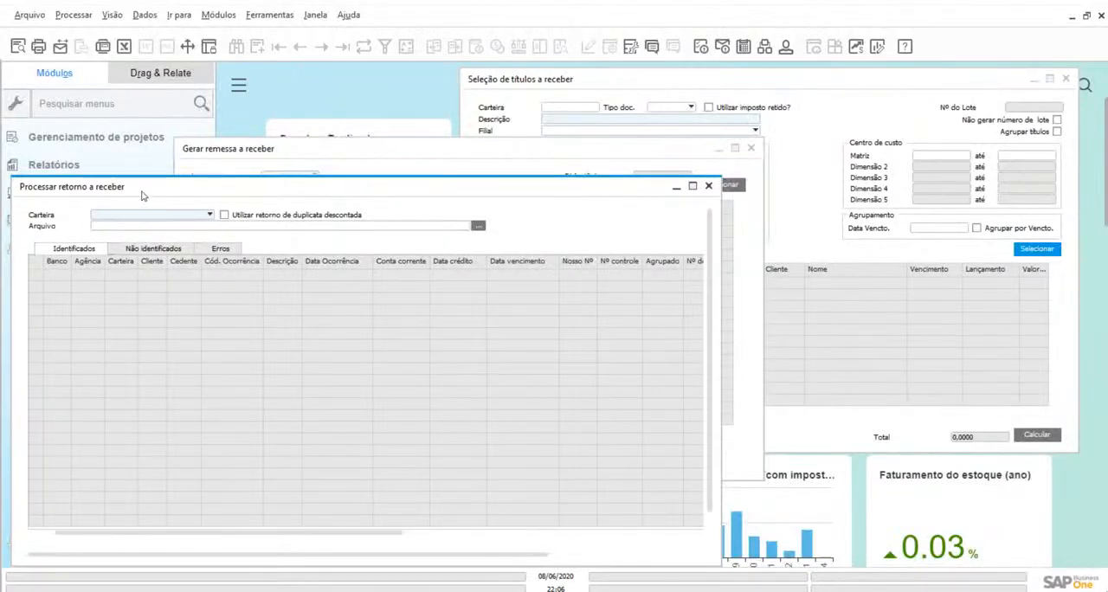
Open the Contas a receber form in the Banco module and display the last receipt record
{"action": "left_click", "coordinate": [222, 16]}
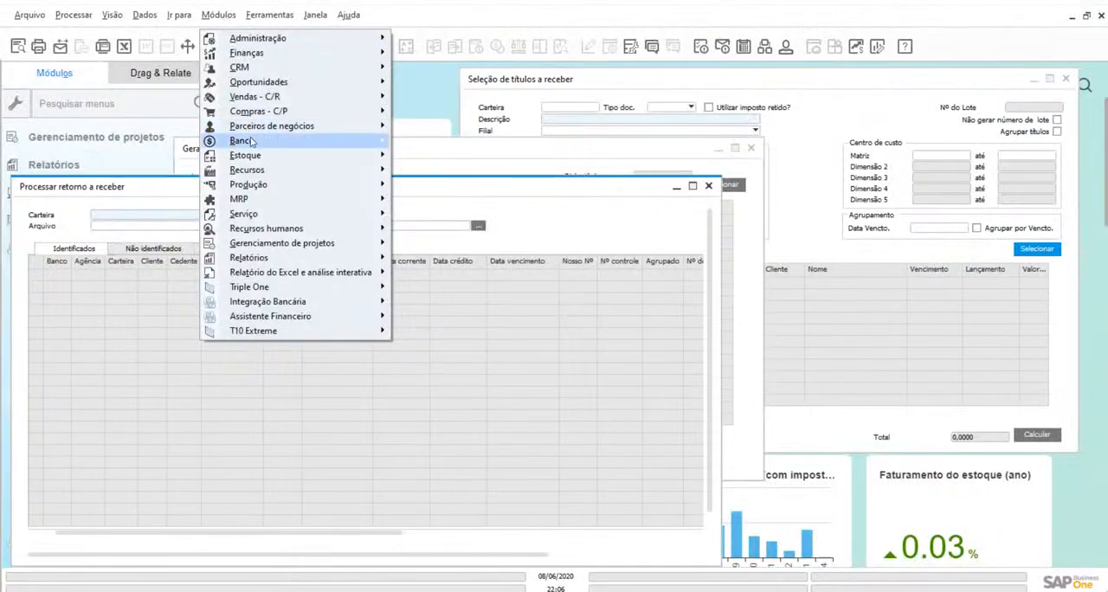
{"action": "mouse_move", "coordinate": [251, 141]}
{"action": "mouse_move", "coordinate": [474, 147]}
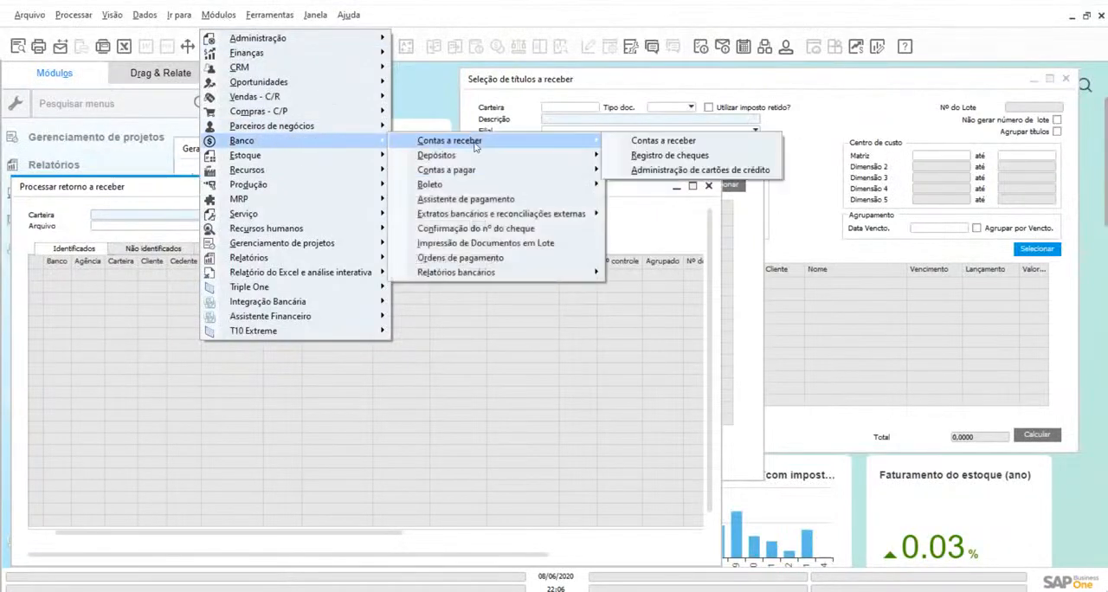
{"action": "left_click", "coordinate": [640, 142]}
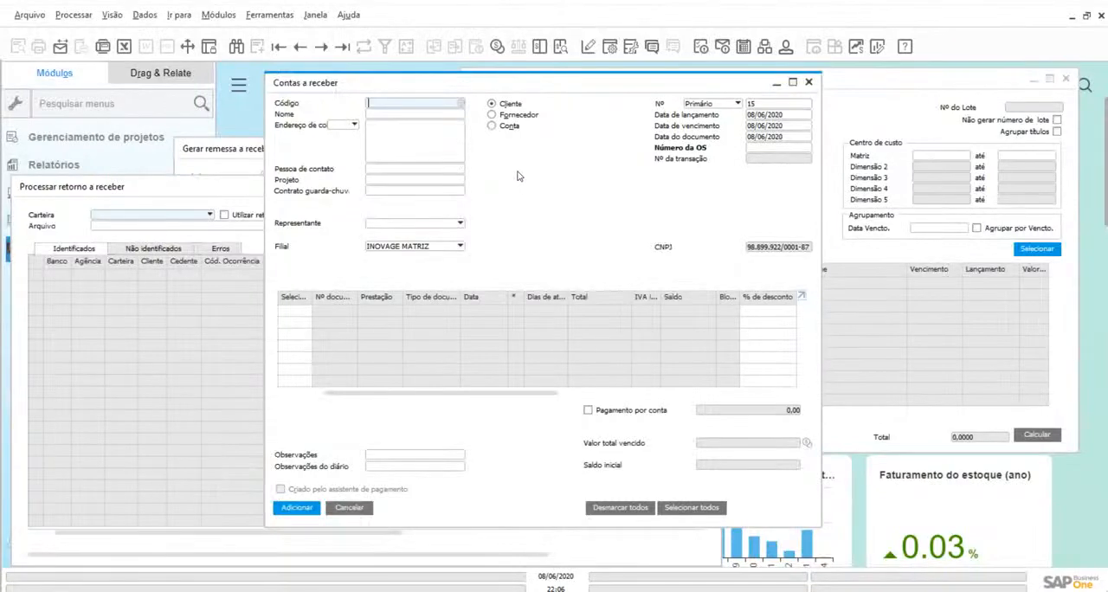
{"action": "left_click", "coordinate": [342, 45]}
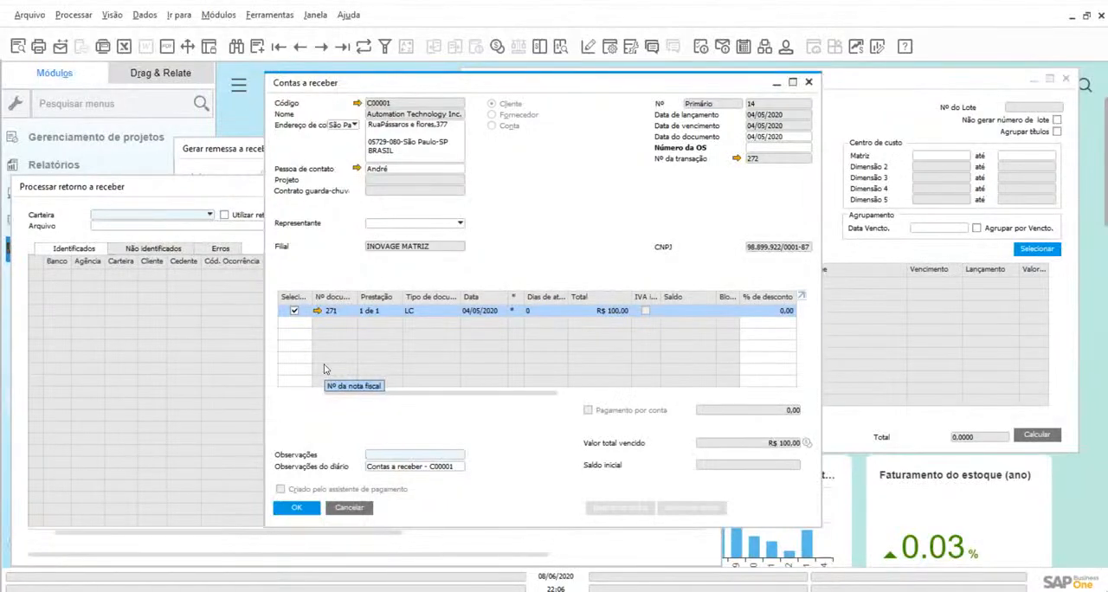
View the Não identificados list in Processar retorno a receber, and close all open windows
{"action": "left_click", "coordinate": [151, 249]}
{"action": "left_click", "coordinate": [153, 249]}
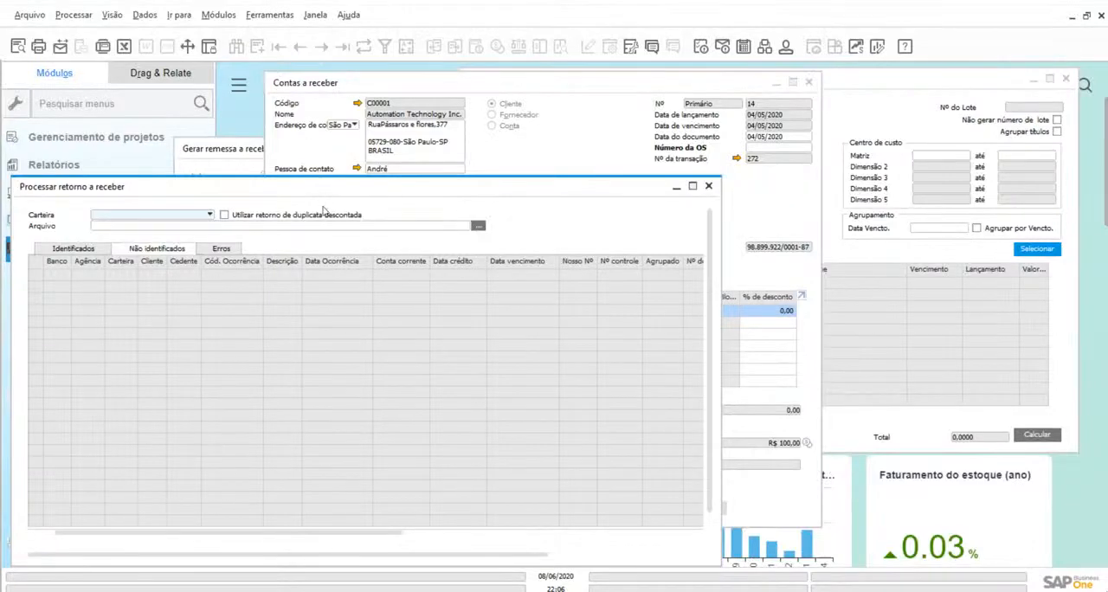
{"action": "left_click", "coordinate": [315, 14]}
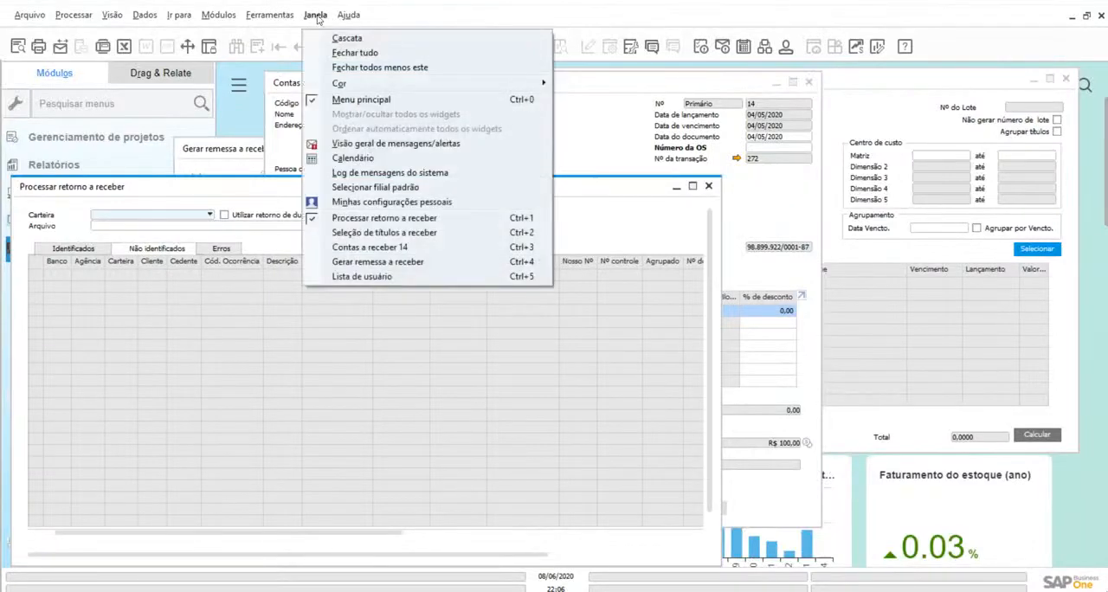
{"action": "left_click", "coordinate": [355, 53]}
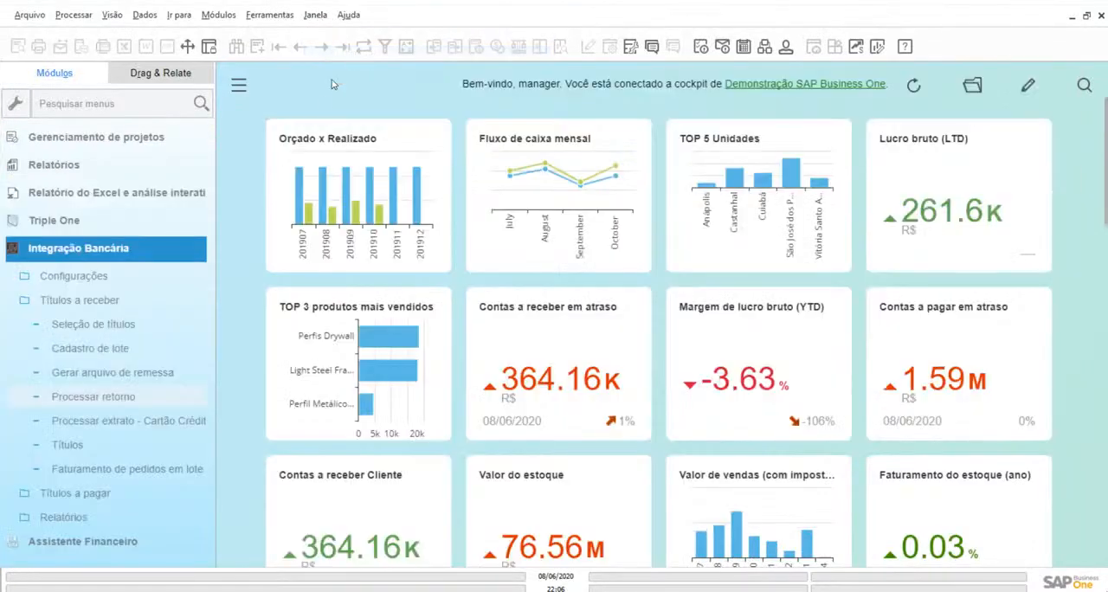
Collapse the Integração Bancária module and dismiss the OneDrive notification
{"action": "left_click", "coordinate": [85, 249]}
{"action": "left_click", "coordinate": [52, 322]}
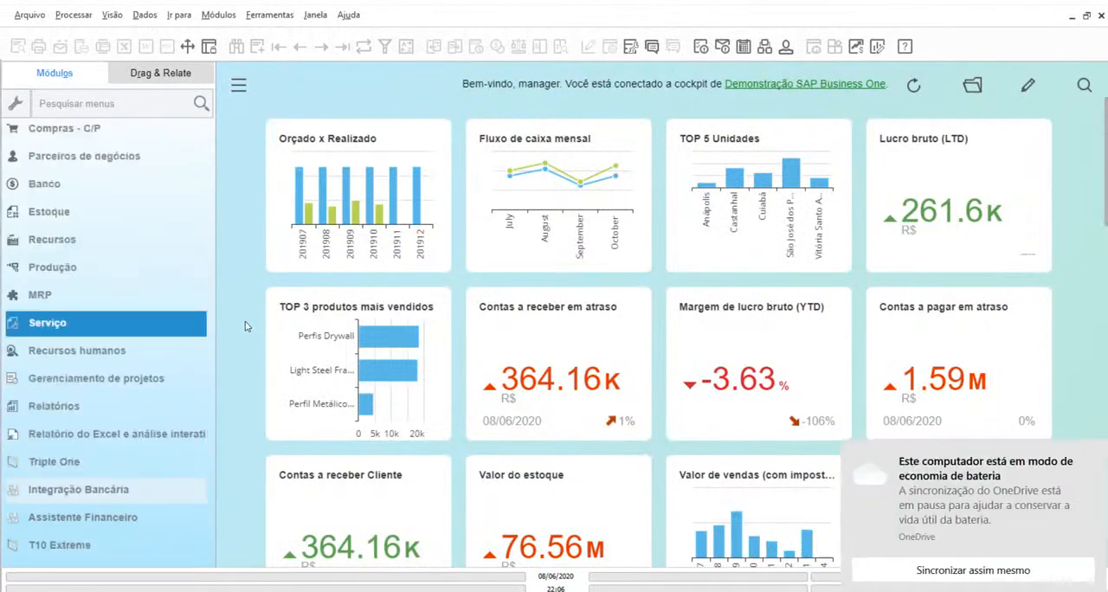
{"action": "left_click", "coordinate": [1091, 454]}
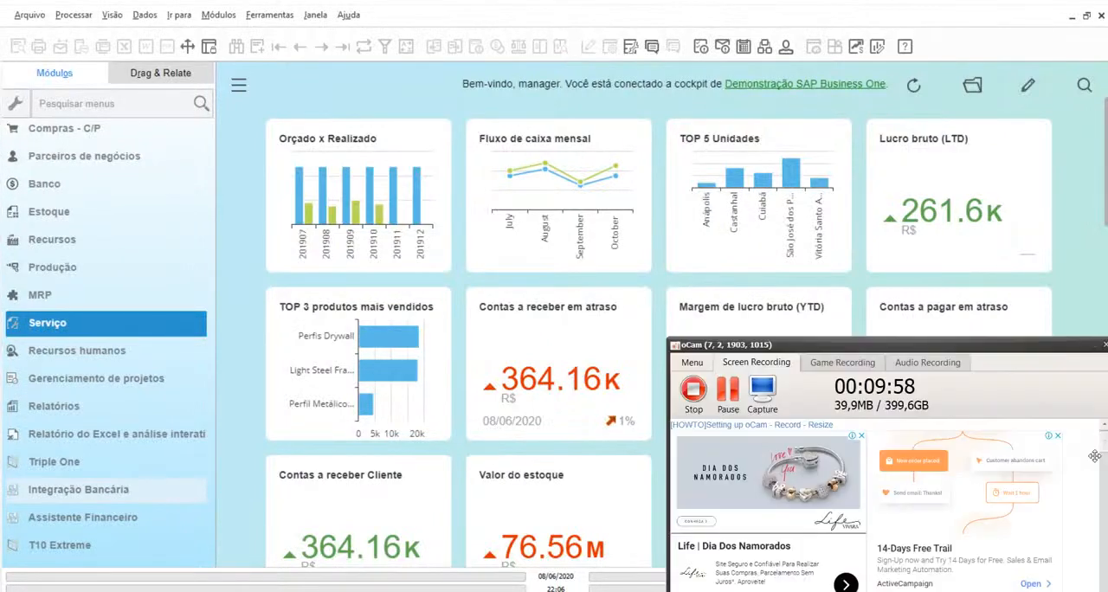
{"action": "left_click", "coordinate": [1095, 349]}
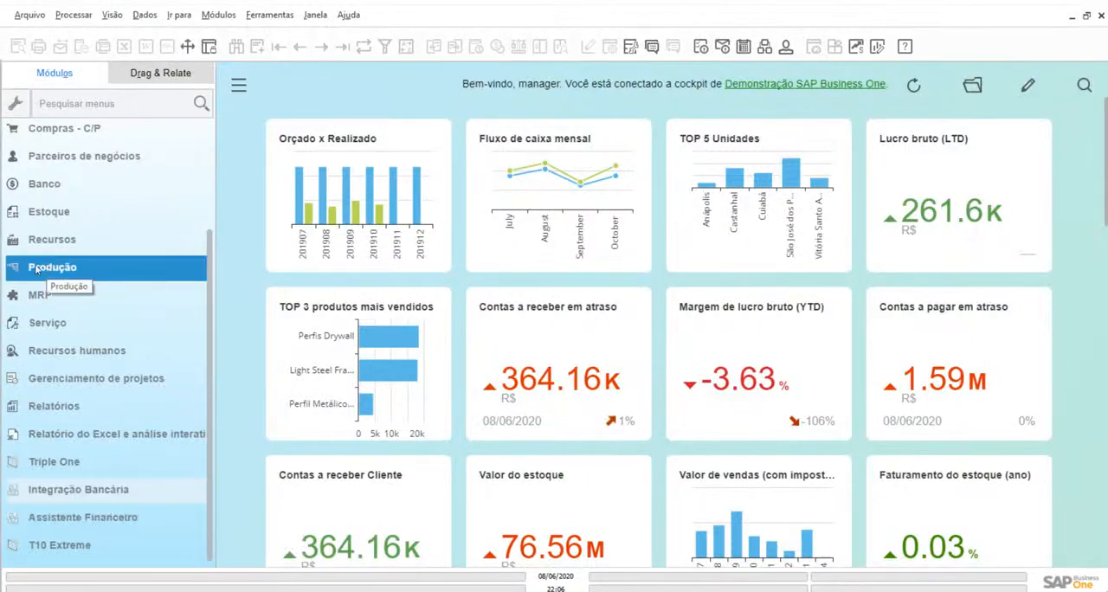
Open Processar extrato bancário externo in the Banco module and load the statement of the Banco Itaú ledger account
{"action": "left_click", "coordinate": [43, 183]}
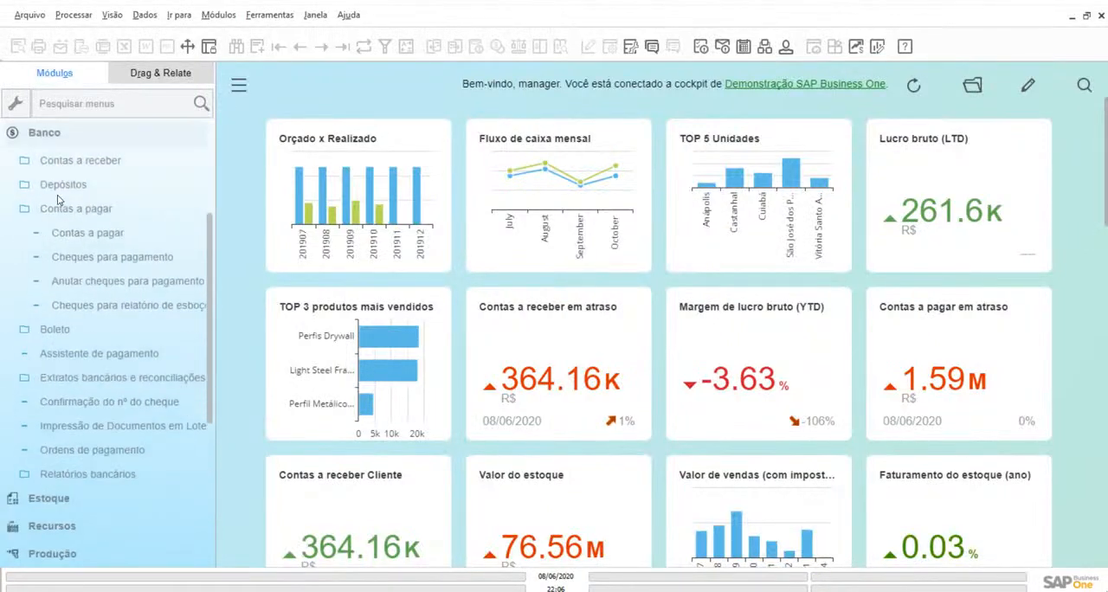
{"action": "left_click", "coordinate": [78, 377]}
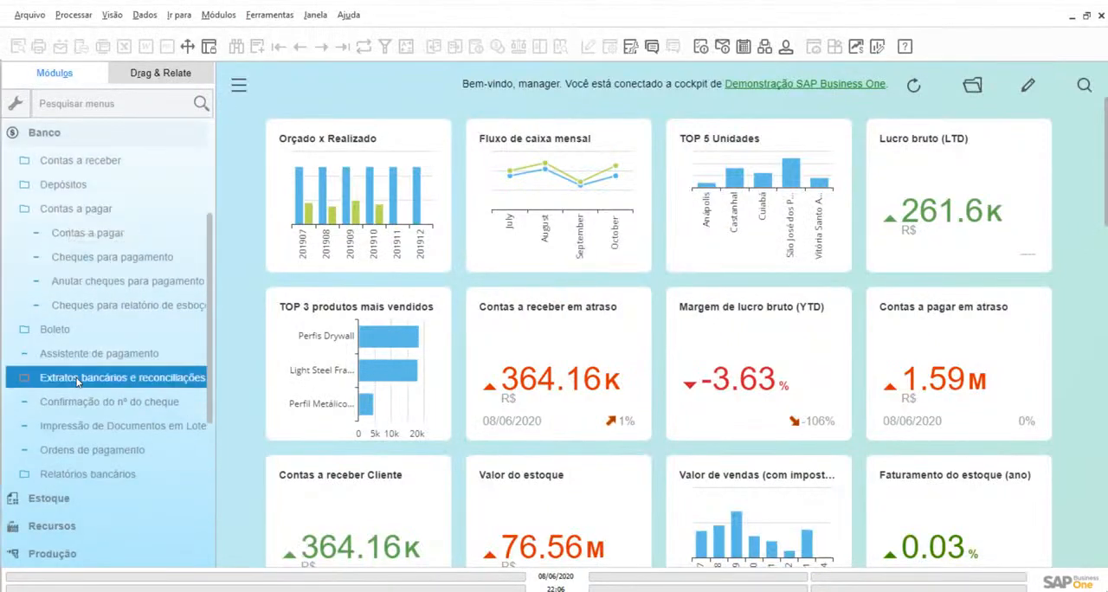
{"action": "left_click", "coordinate": [83, 307]}
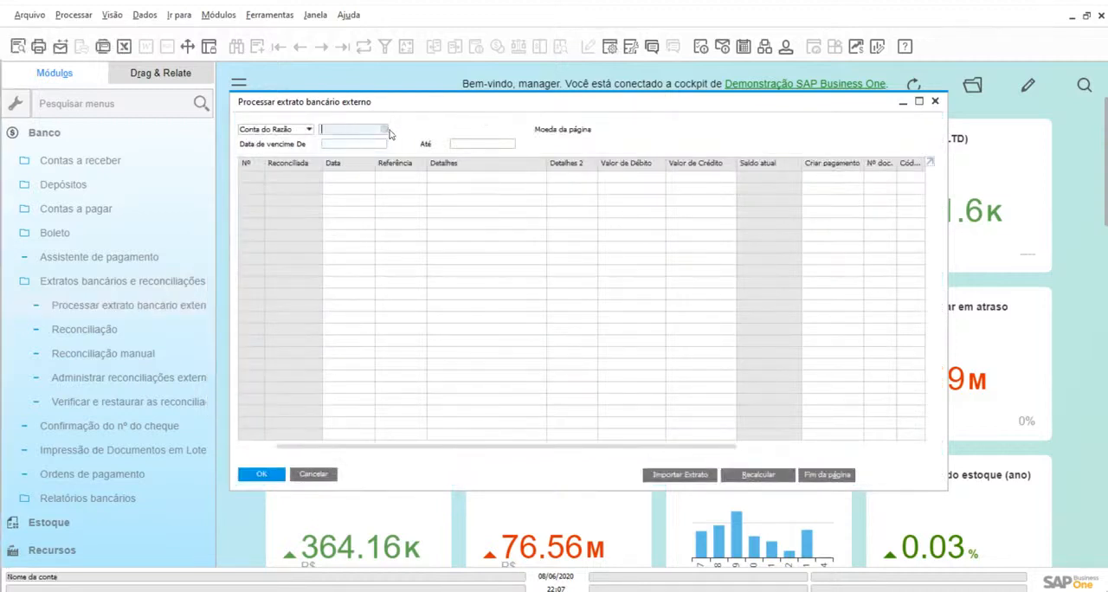
{"action": "left_click", "coordinate": [385, 129]}
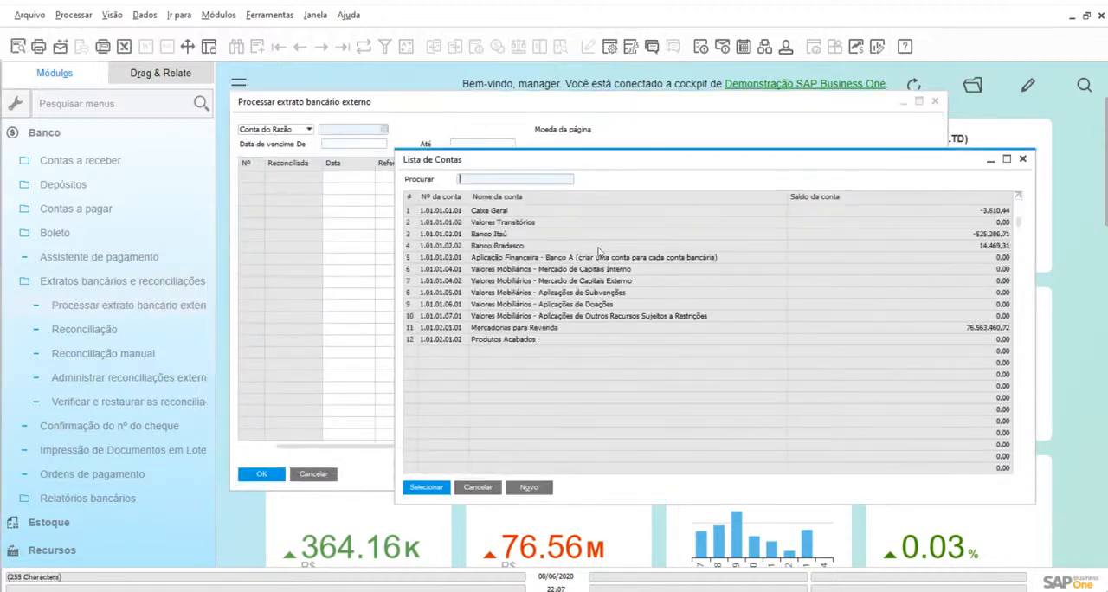
{"action": "left_click", "coordinate": [496, 236]}
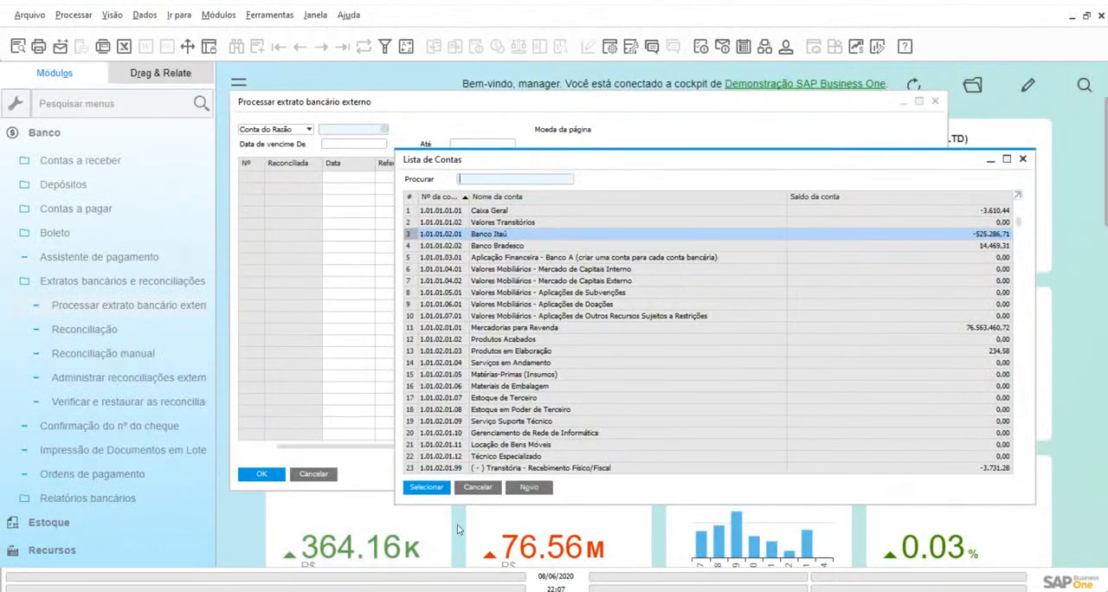
{"action": "left_click", "coordinate": [426, 487]}
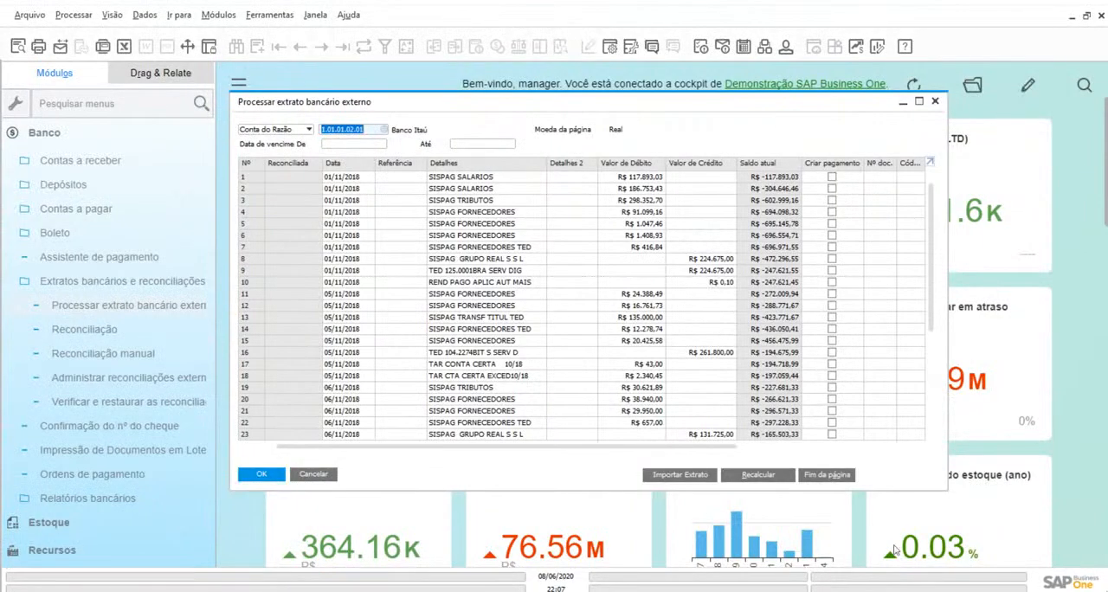
View the bank statement import dialog with the .TXT import type and its file selection, and cancel the import
{"action": "left_click", "coordinate": [681, 475]}
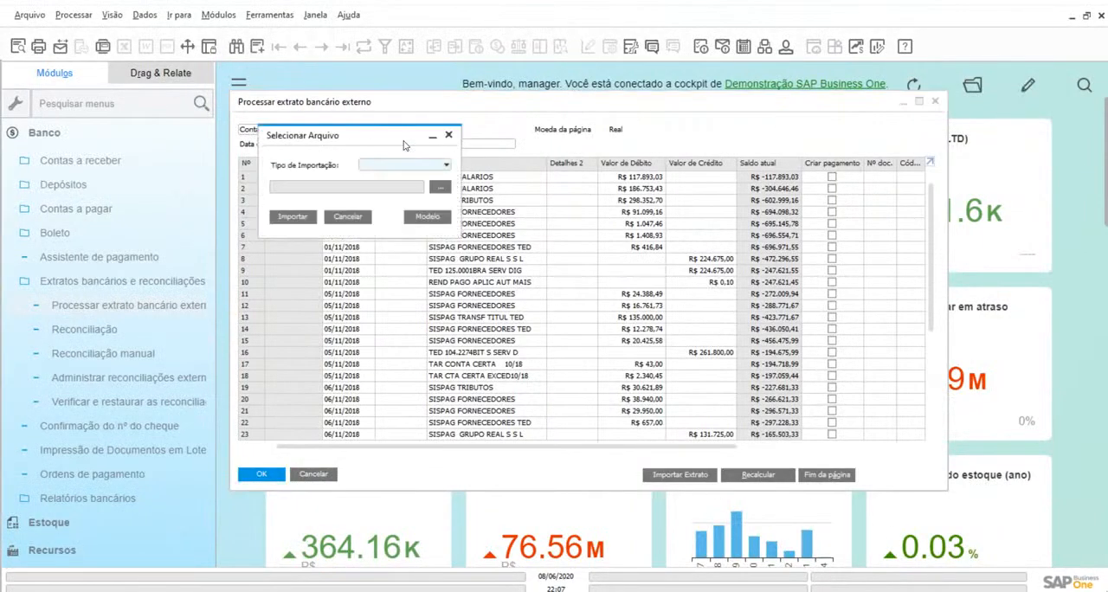
{"action": "left_click_drag", "start_coordinate": [384, 137], "coordinate": [351, 153]}
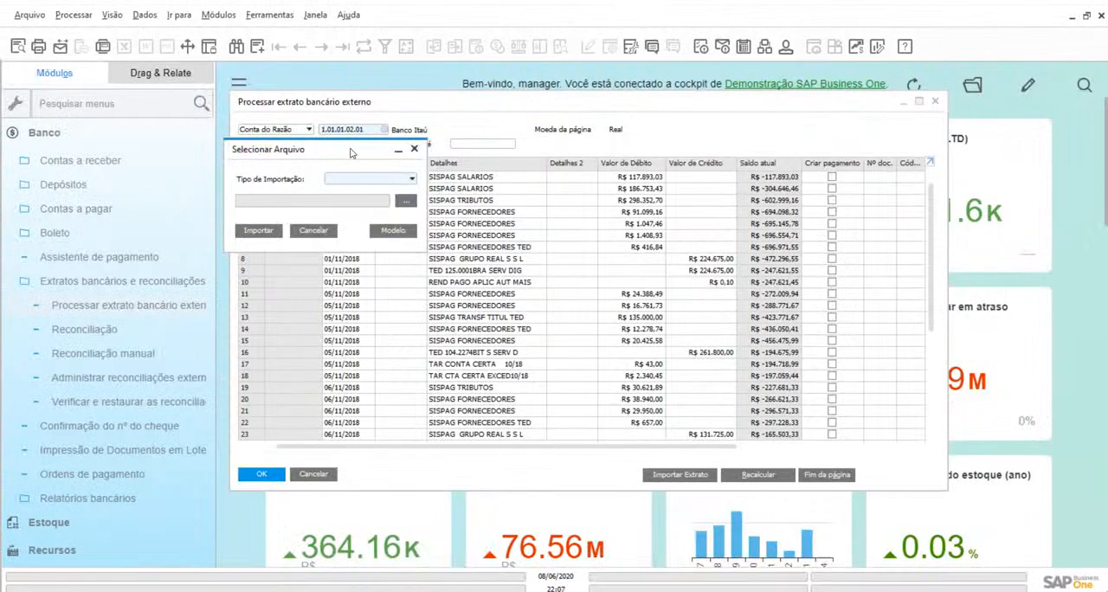
{"action": "left_click", "coordinate": [351, 180]}
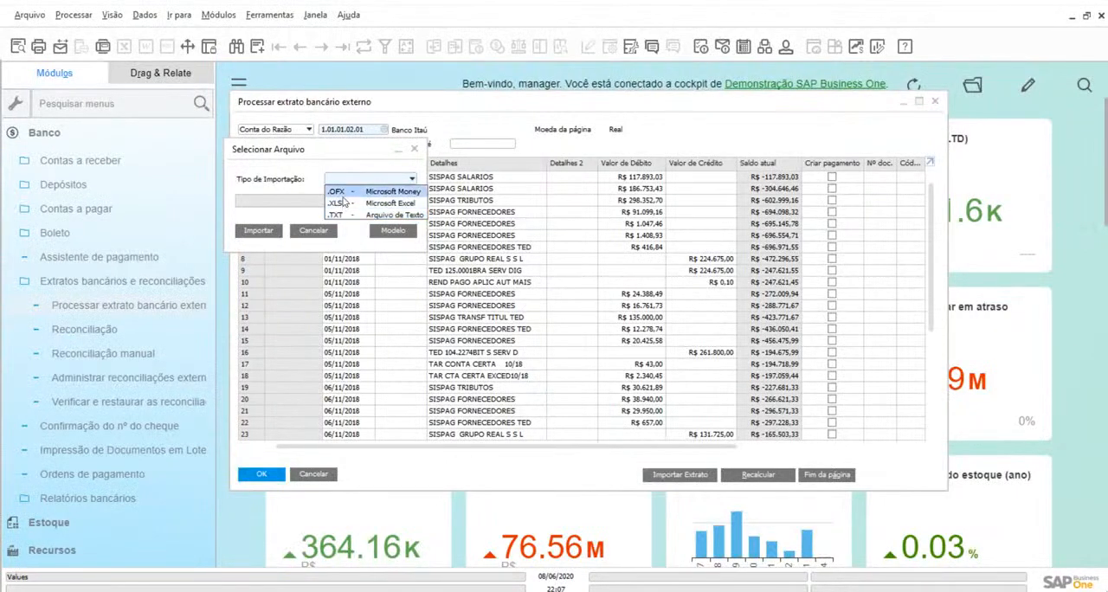
{"action": "left_click", "coordinate": [352, 217]}
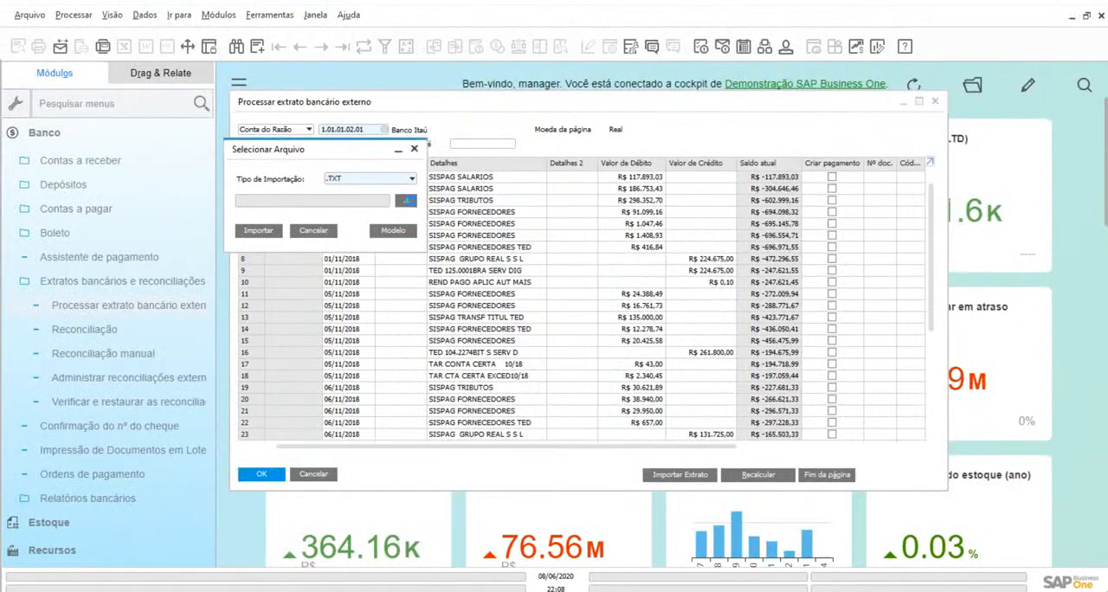
{"action": "left_click", "coordinate": [410, 202]}
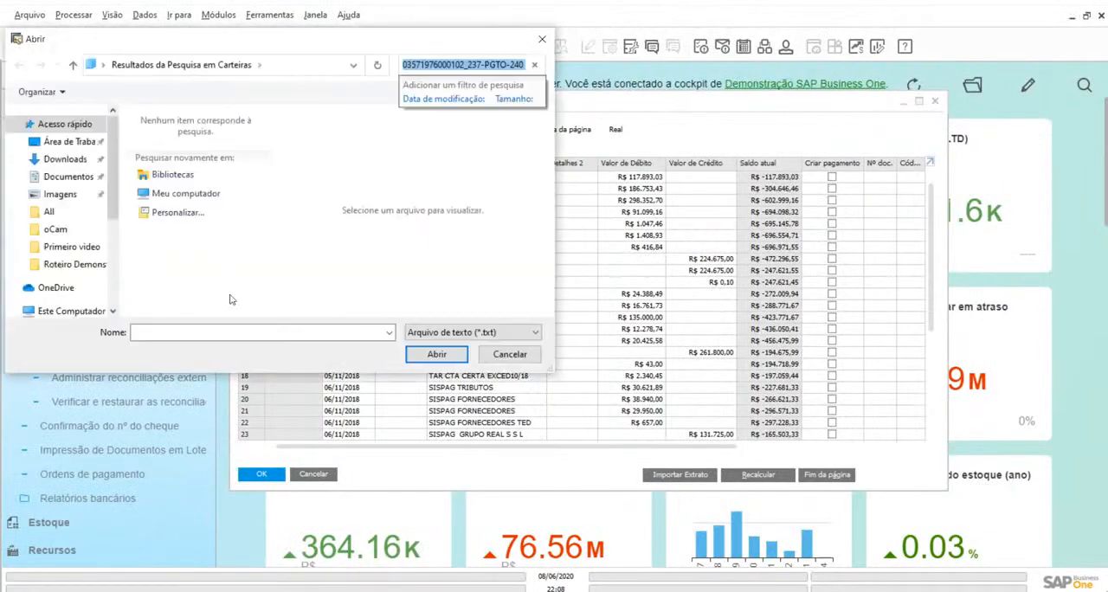
{"action": "left_click", "coordinate": [509, 355]}
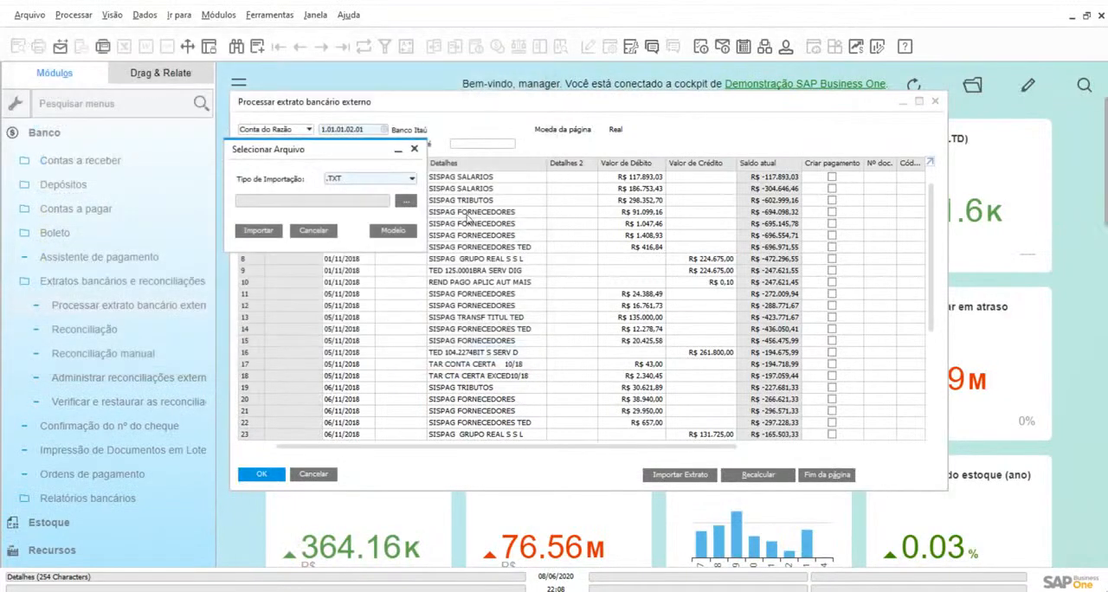
{"action": "left_click", "coordinate": [313, 231]}
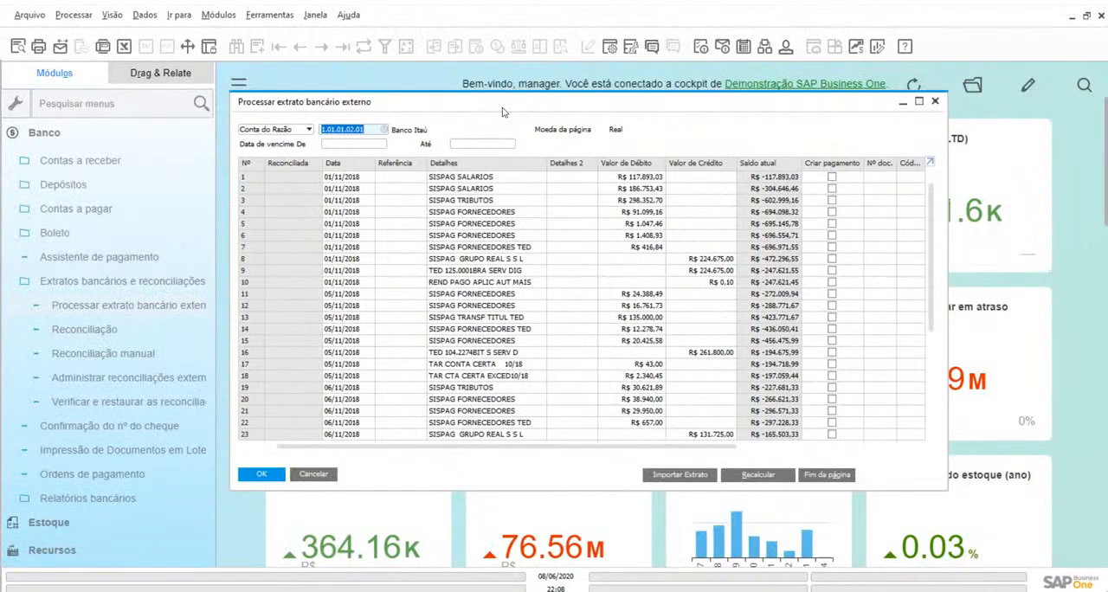
Open a manual external reconciliation for the Banco Itaú ledger account with due dates up to 08/06/2020, and maximize its window
{"action": "left_click", "coordinate": [80, 332]}
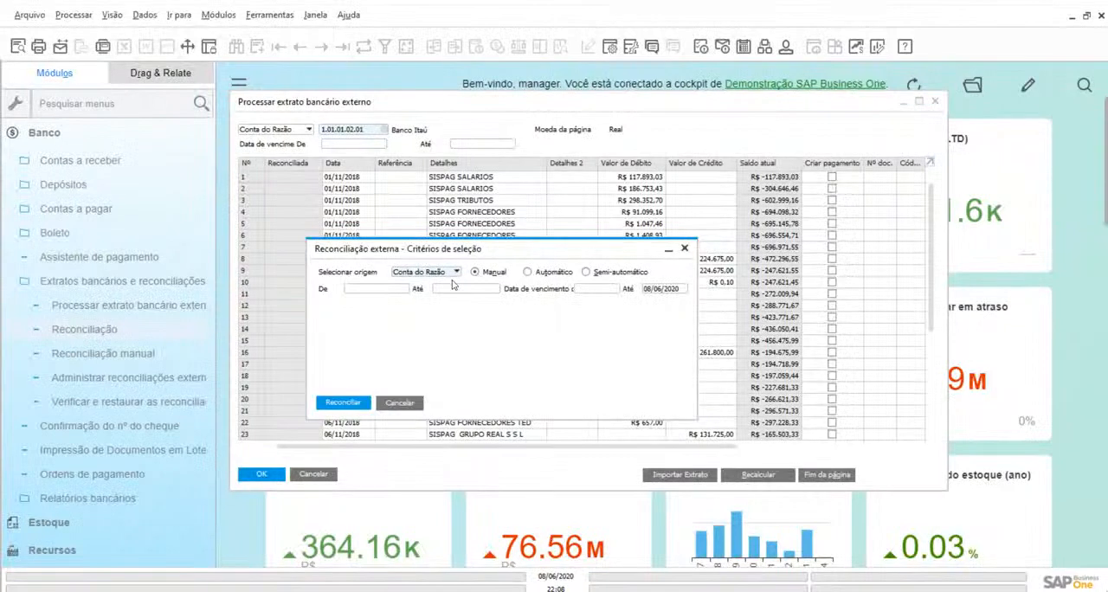
{"action": "left_click", "coordinate": [366, 292]}
{"action": "left_click", "coordinate": [407, 290]}
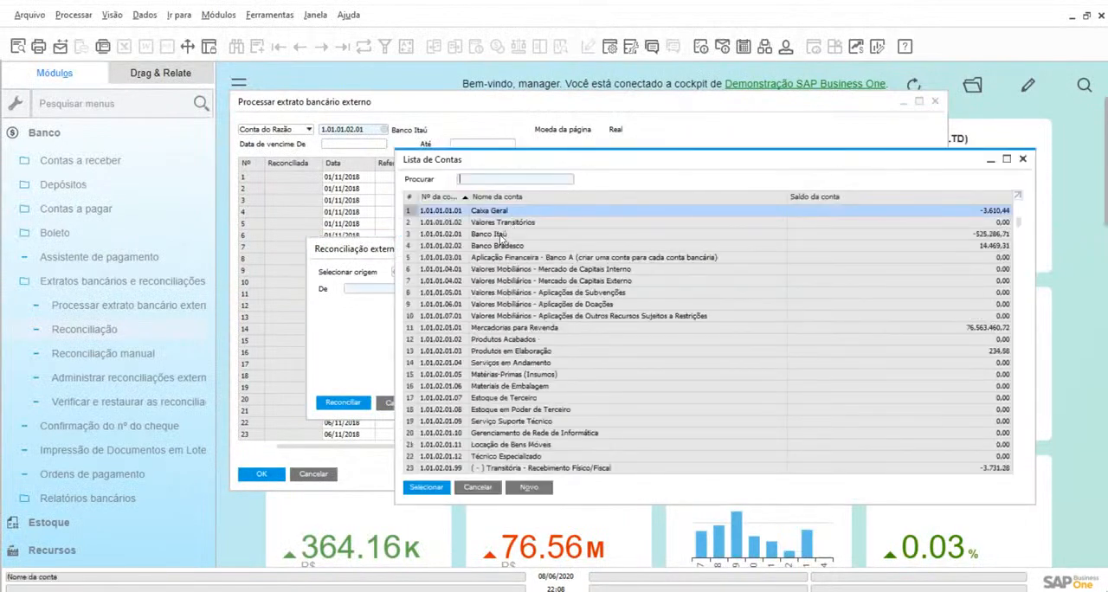
{"action": "left_click", "coordinate": [503, 236]}
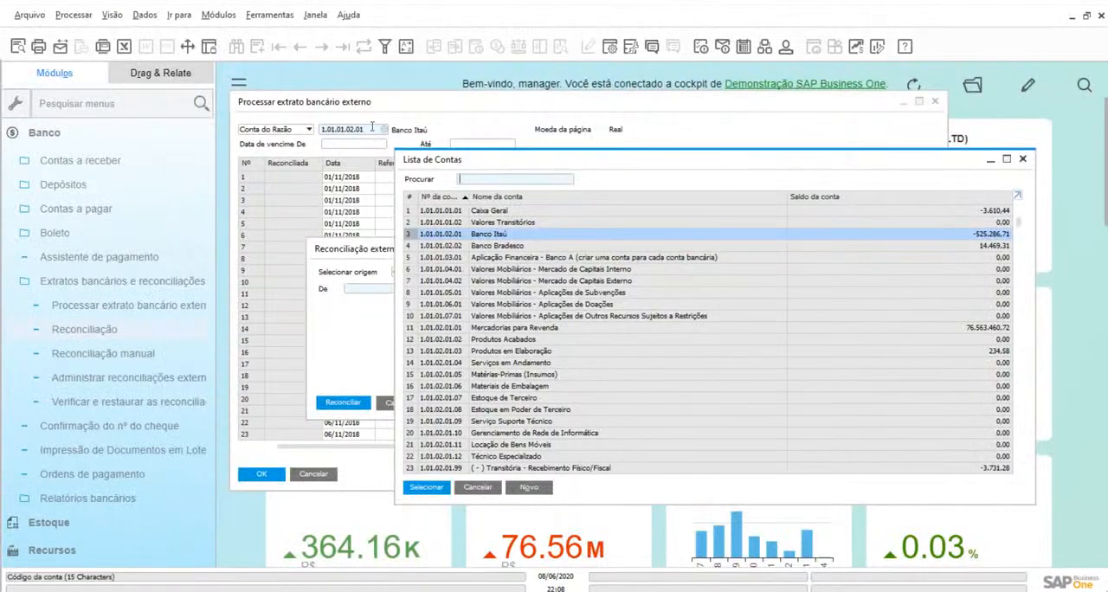
{"action": "left_click", "coordinate": [426, 488]}
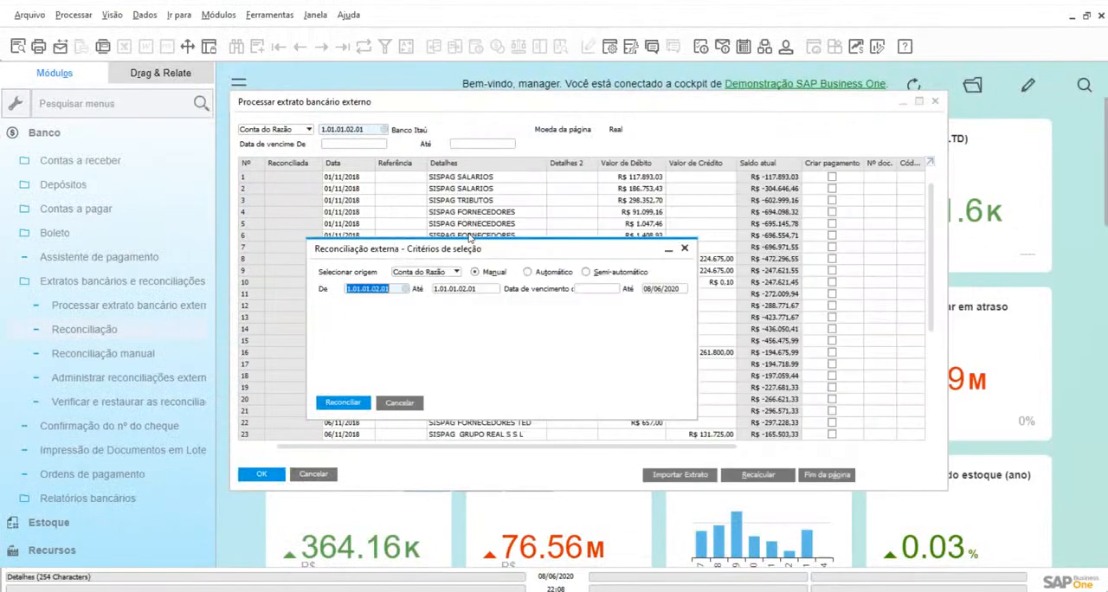
{"action": "left_click", "coordinate": [350, 404]}
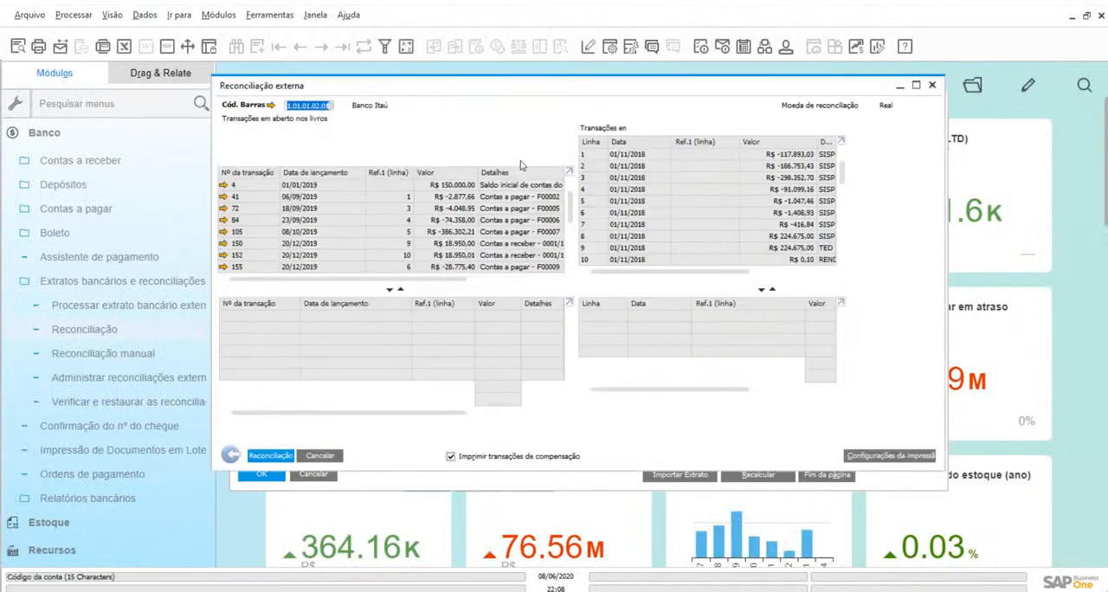
{"action": "left_click", "coordinate": [916, 85]}
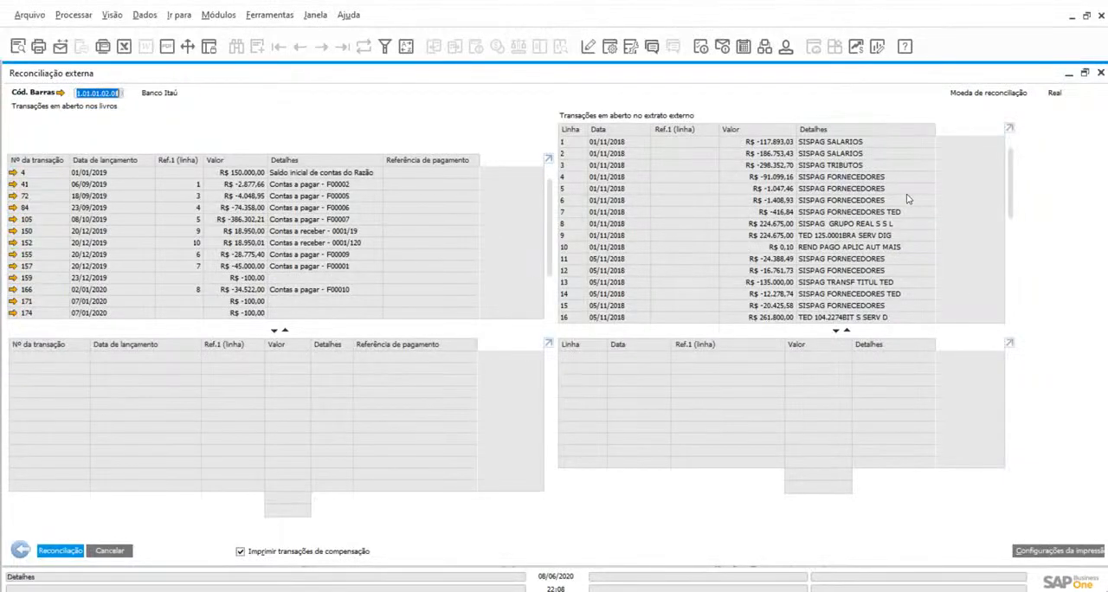
Assign book transaction 84 and external statement lines 5, 6 and 7 to the reconciliation selection
{"action": "left_click", "coordinate": [206, 206]}
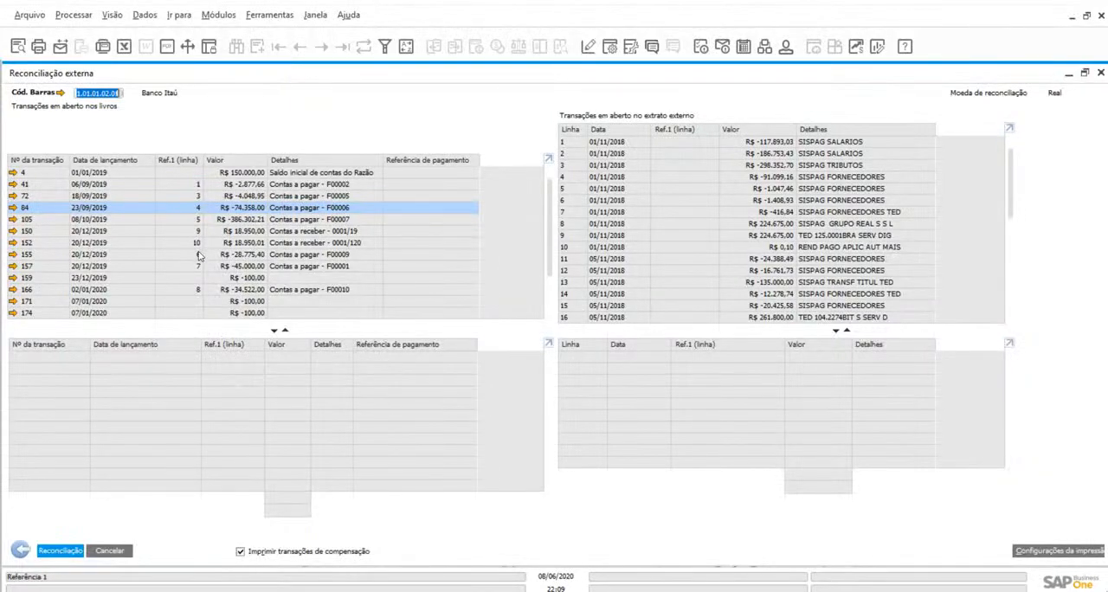
{"action": "double_click", "coordinate": [234, 210]}
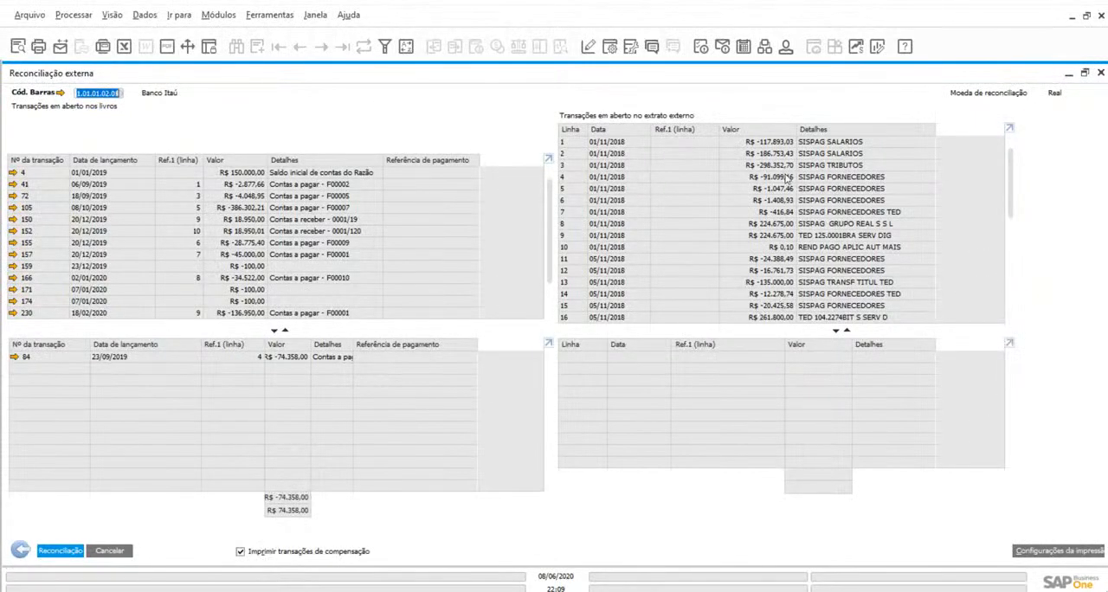
{"action": "double_click", "coordinate": [789, 189]}
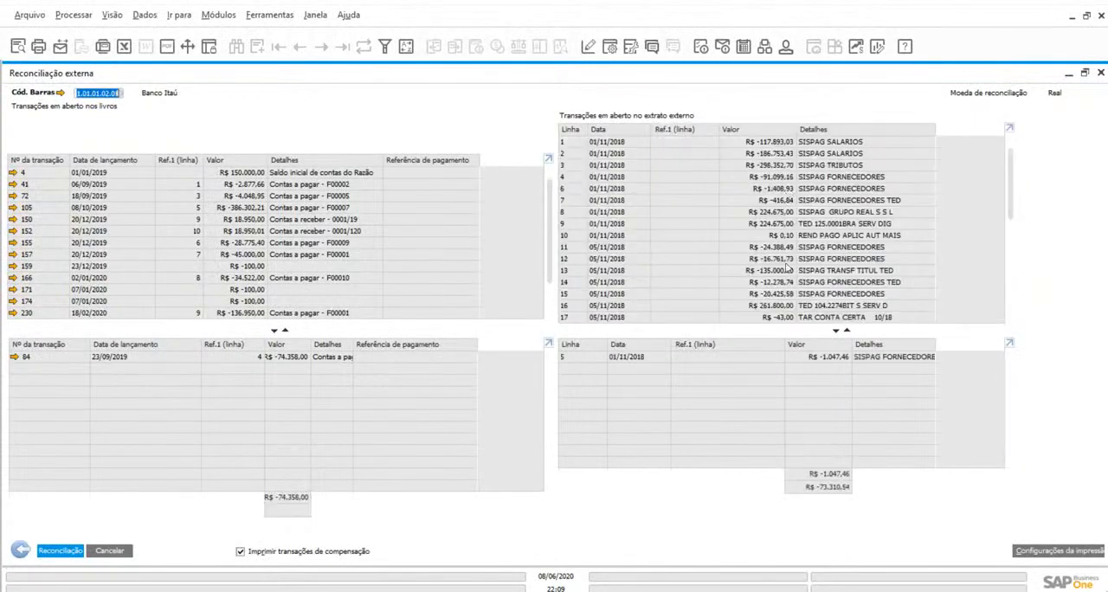
{"action": "double_click", "coordinate": [789, 189]}
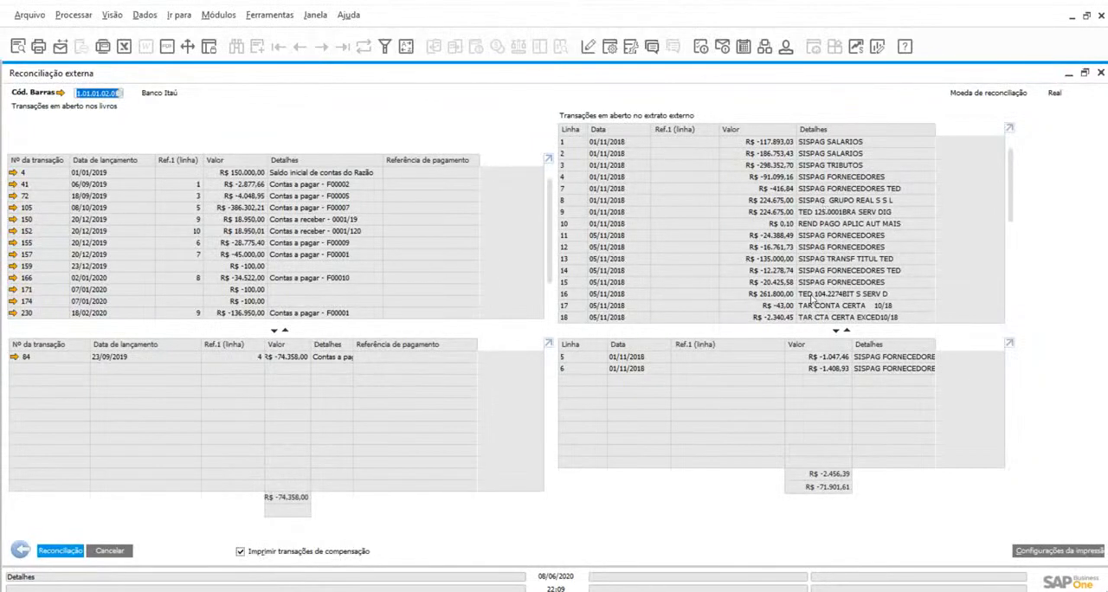
{"action": "double_click", "coordinate": [768, 191]}
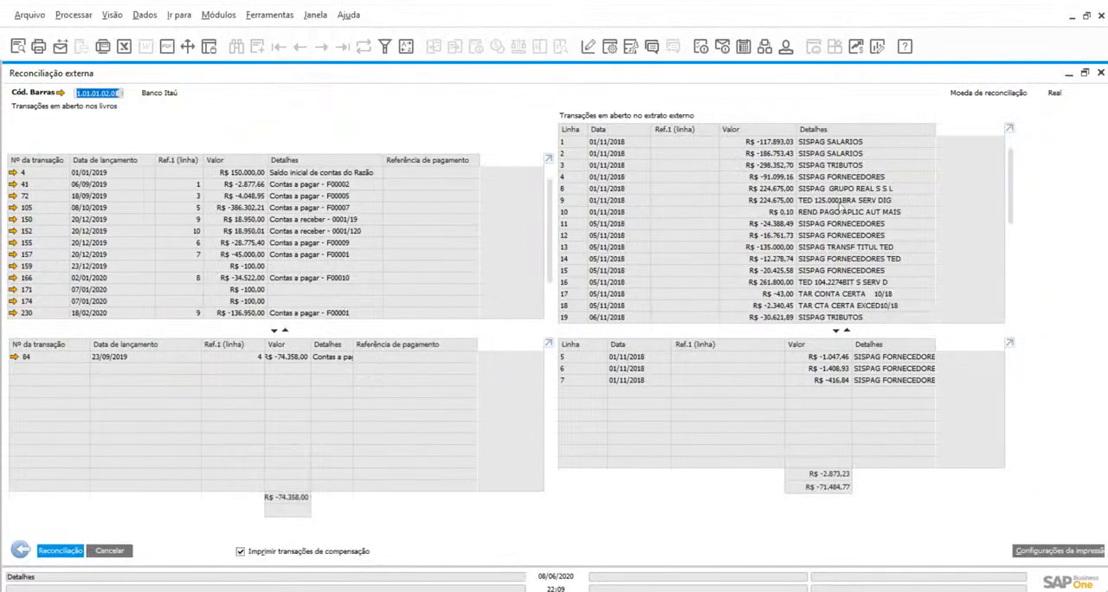
View the Lançamento contábil manual form for the TAR CONTA CERTA 10/18 statement line, and close all open windows
{"action": "scroll", "coordinate": [852, 293], "scroll_direction": "down", "scroll_amount": 1}
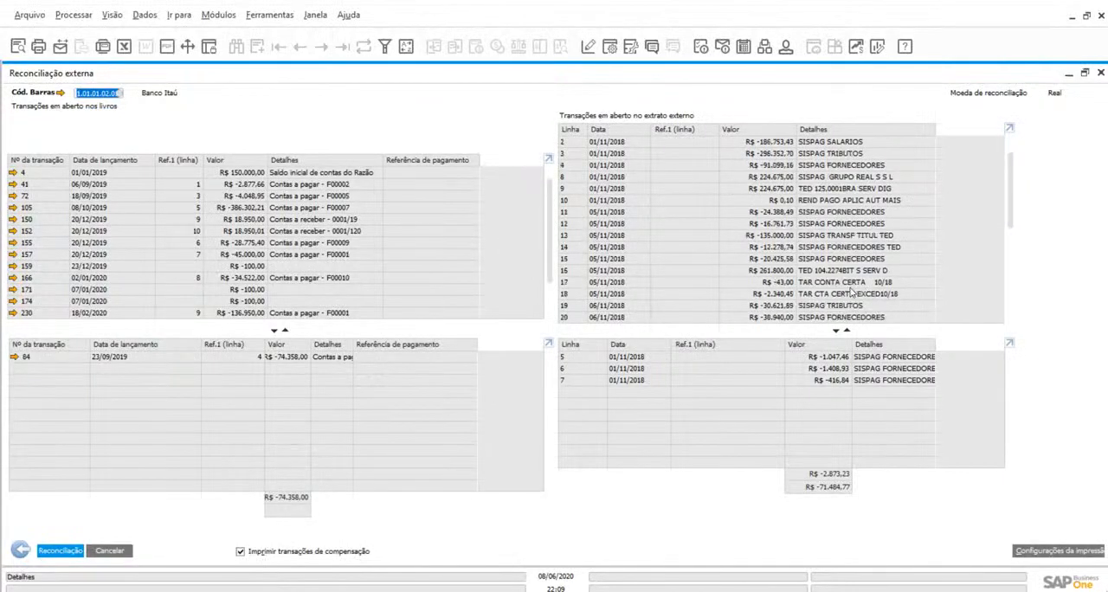
{"action": "left_click", "coordinate": [807, 284]}
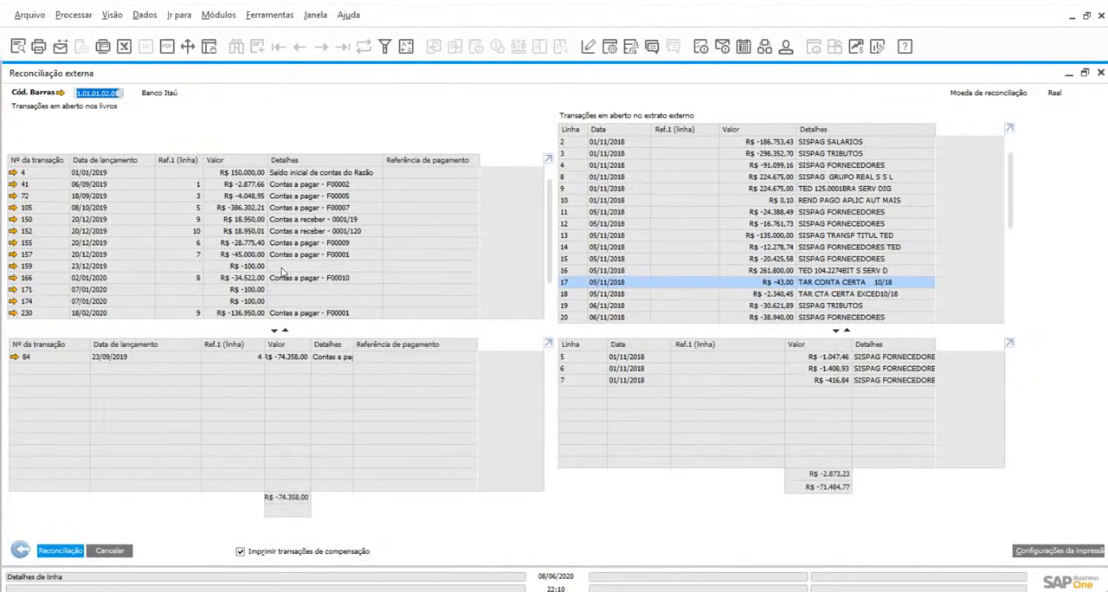
{"action": "left_click", "coordinate": [218, 15]}
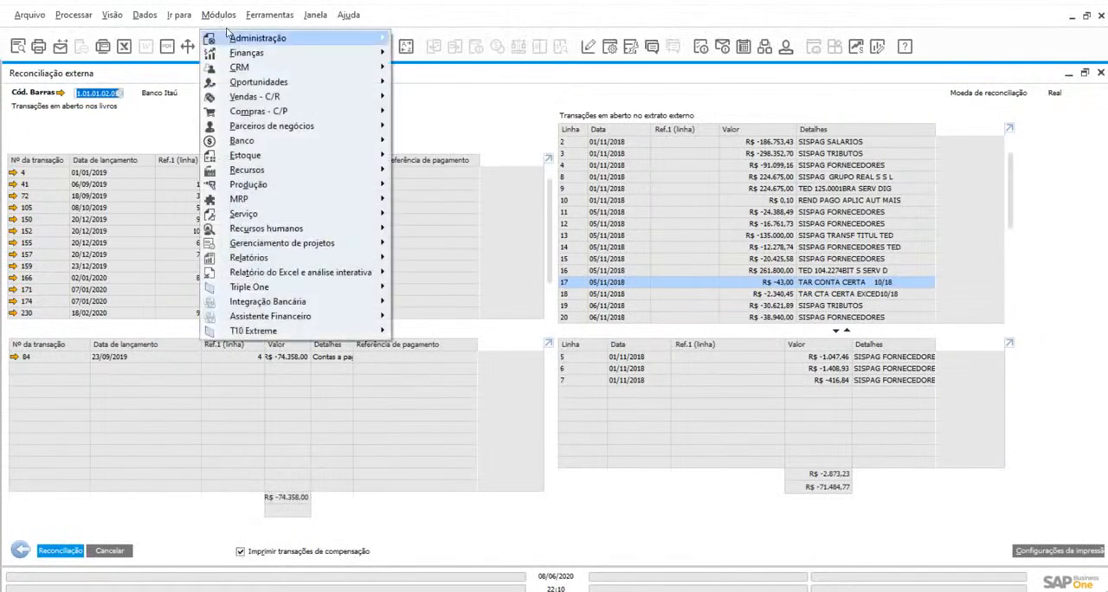
{"action": "mouse_move", "coordinate": [249, 53]}
{"action": "left_click", "coordinate": [470, 82]}
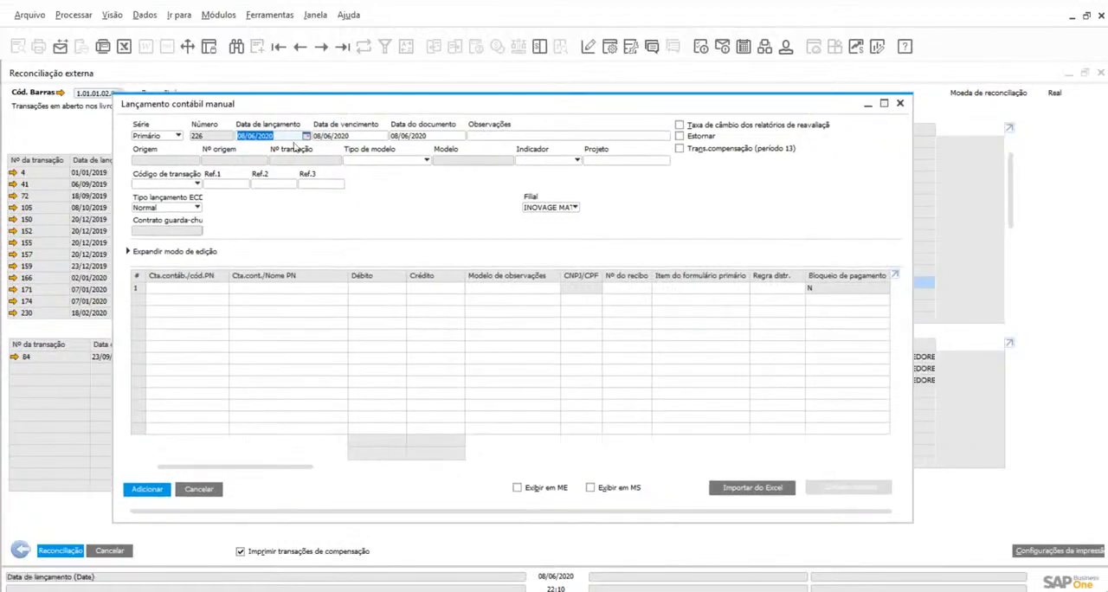
{"action": "left_click", "coordinate": [205, 289]}
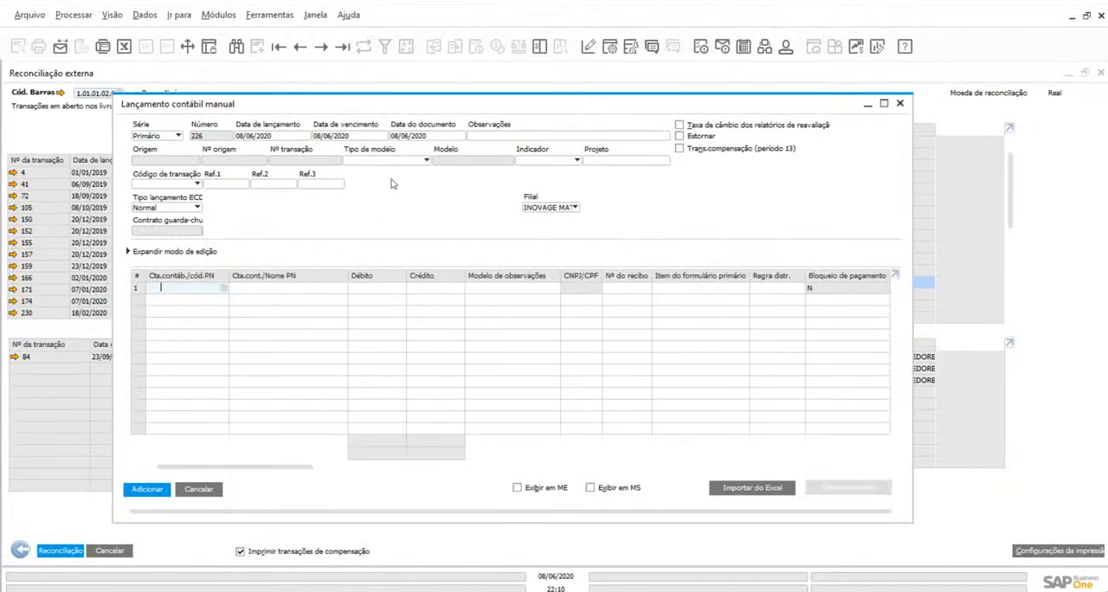
{"action": "left_click_drag", "start_coordinate": [287, 109], "coordinate": [293, 122]}
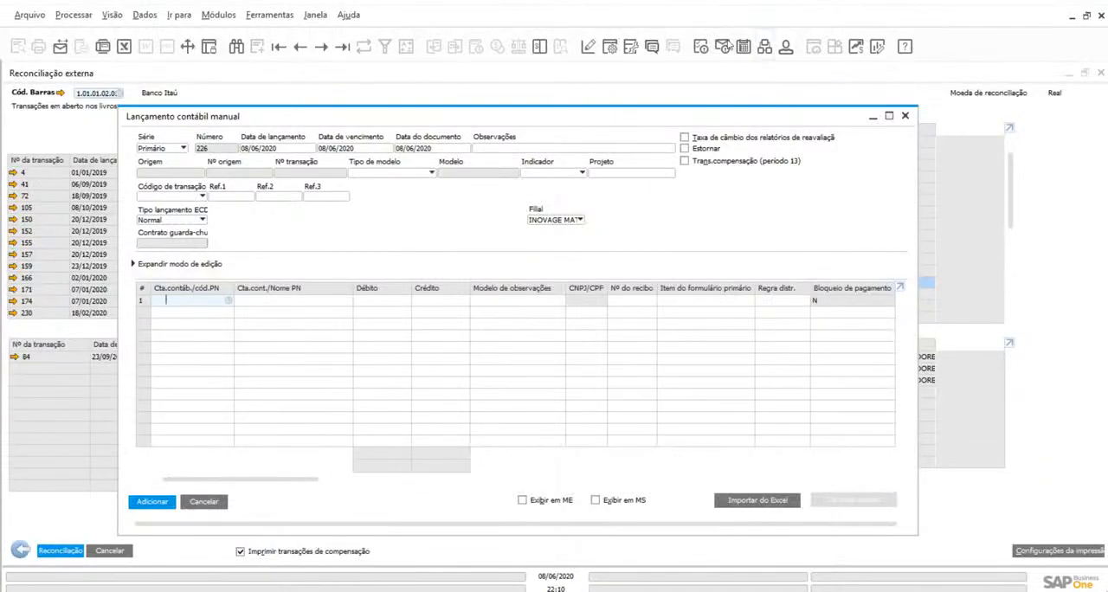
{"action": "left_click", "coordinate": [873, 116]}
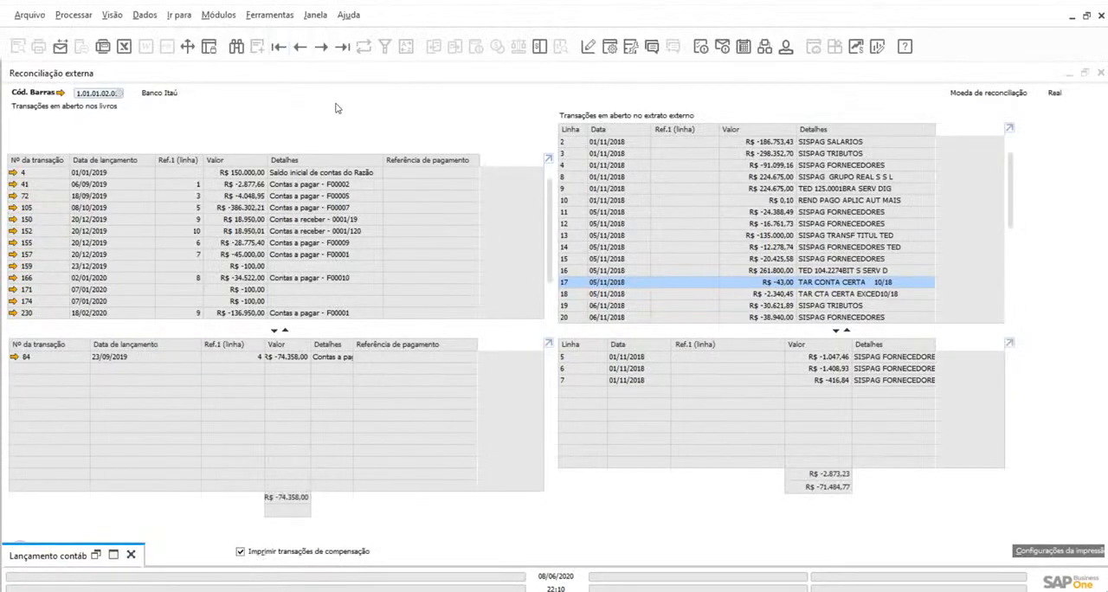
{"action": "left_click", "coordinate": [318, 16]}
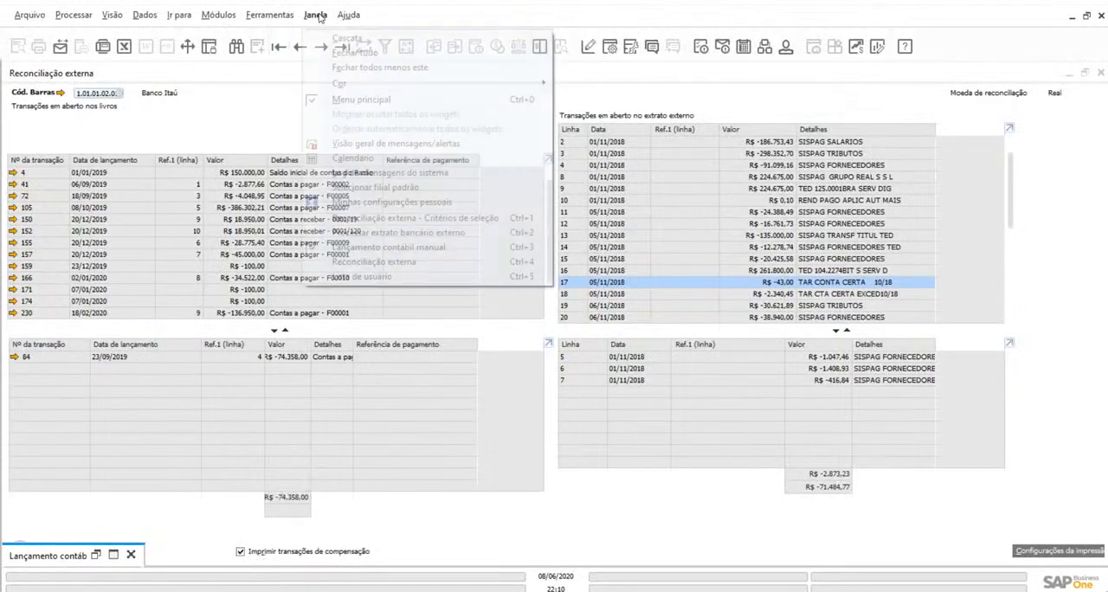
{"action": "left_click", "coordinate": [331, 53]}
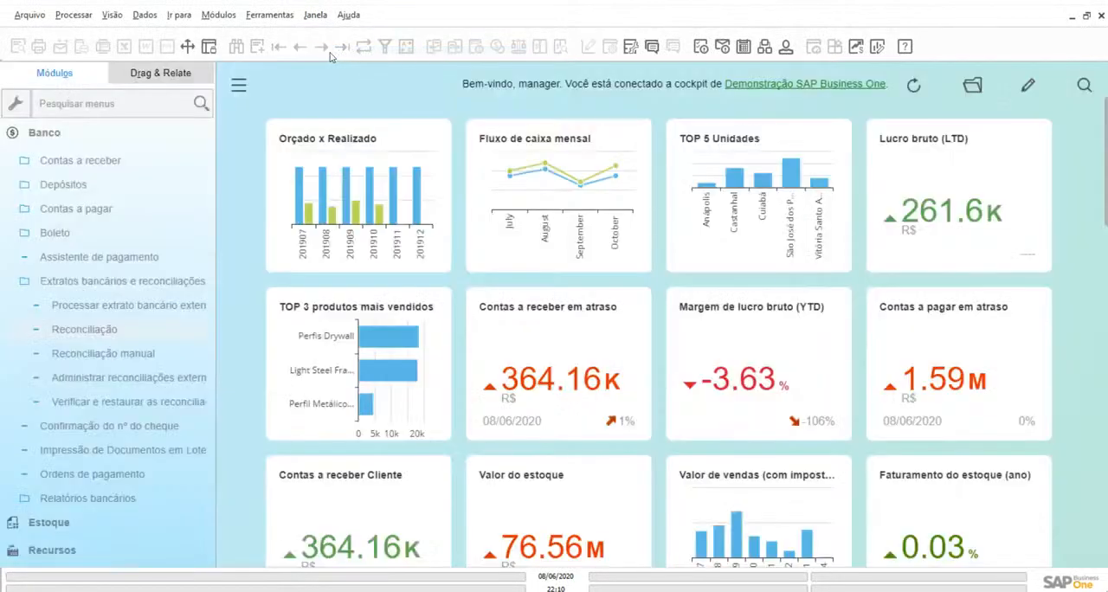
Collapse the Banco module and hide the main menu so the cockpit fills the window
{"action": "left_click", "coordinate": [89, 136]}
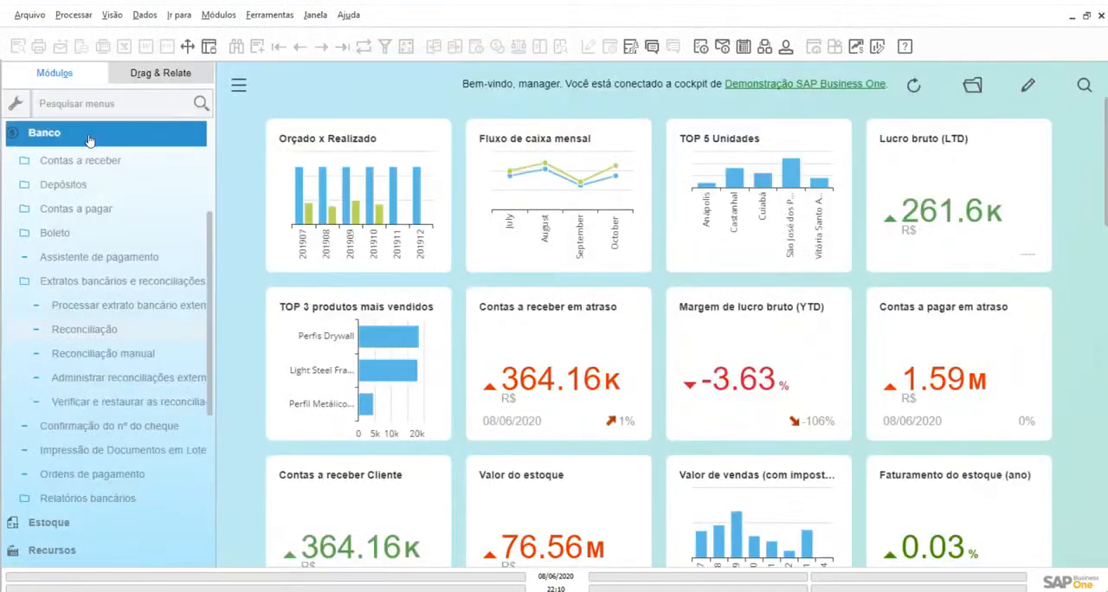
{"action": "left_click", "coordinate": [210, 212]}
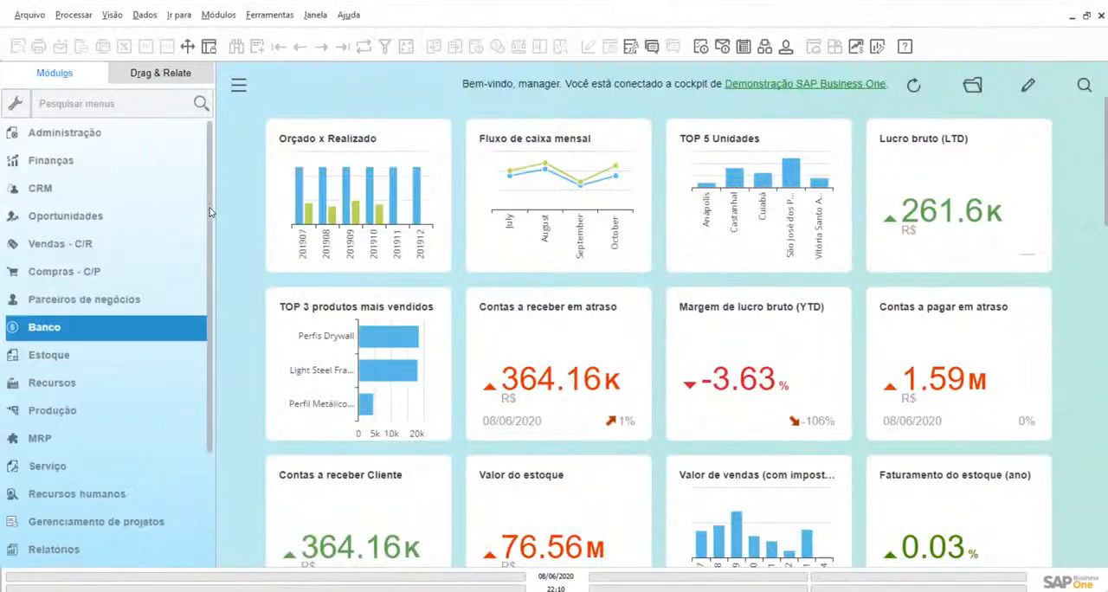
{"action": "left_click", "coordinate": [240, 90]}
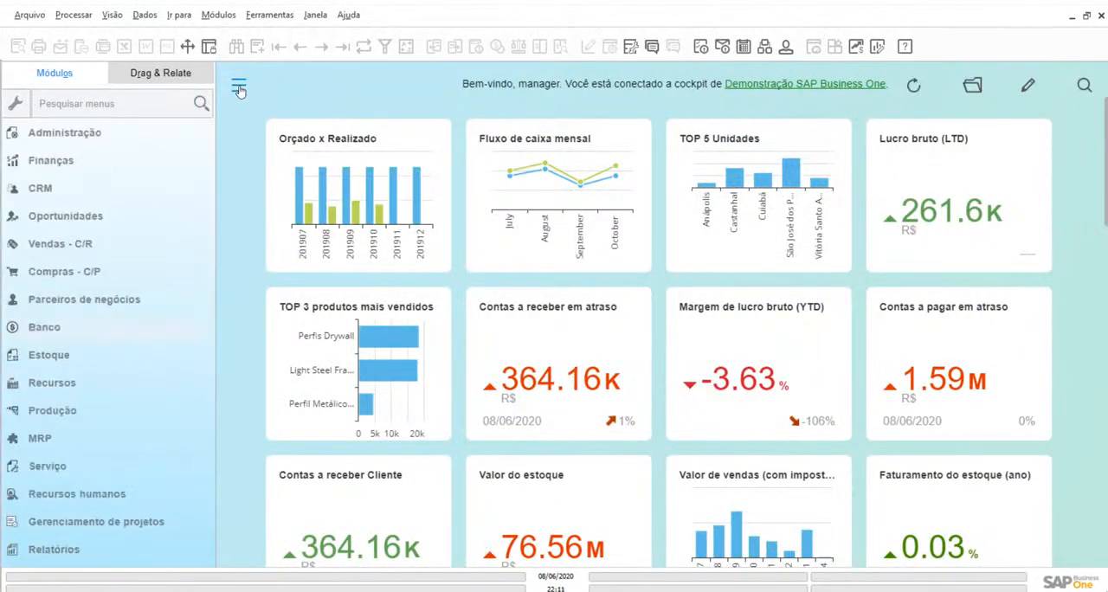
{"action": "left_click", "coordinate": [240, 90]}
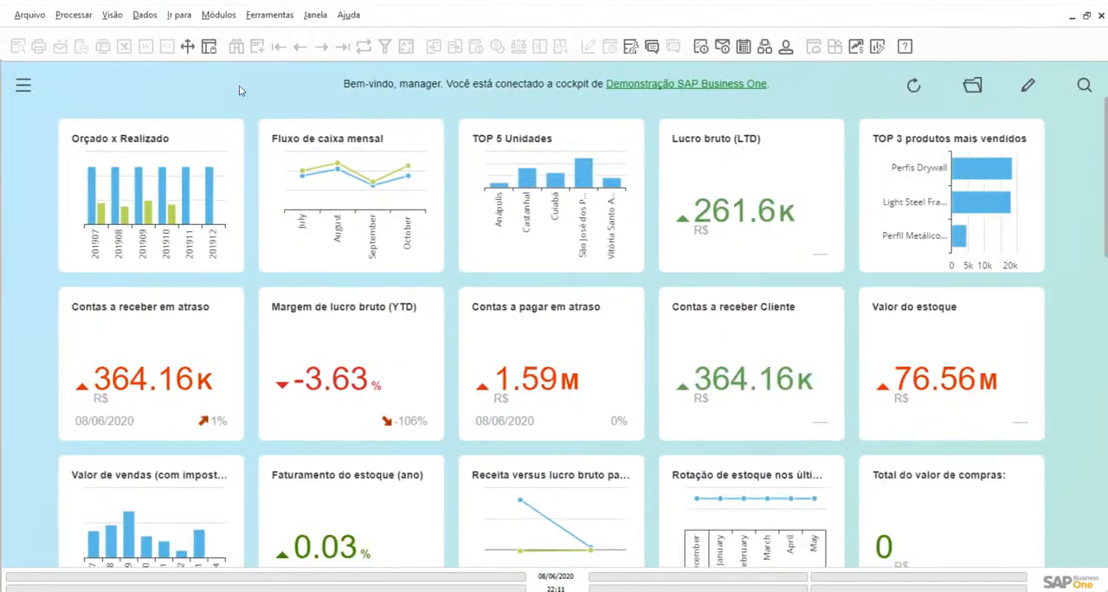